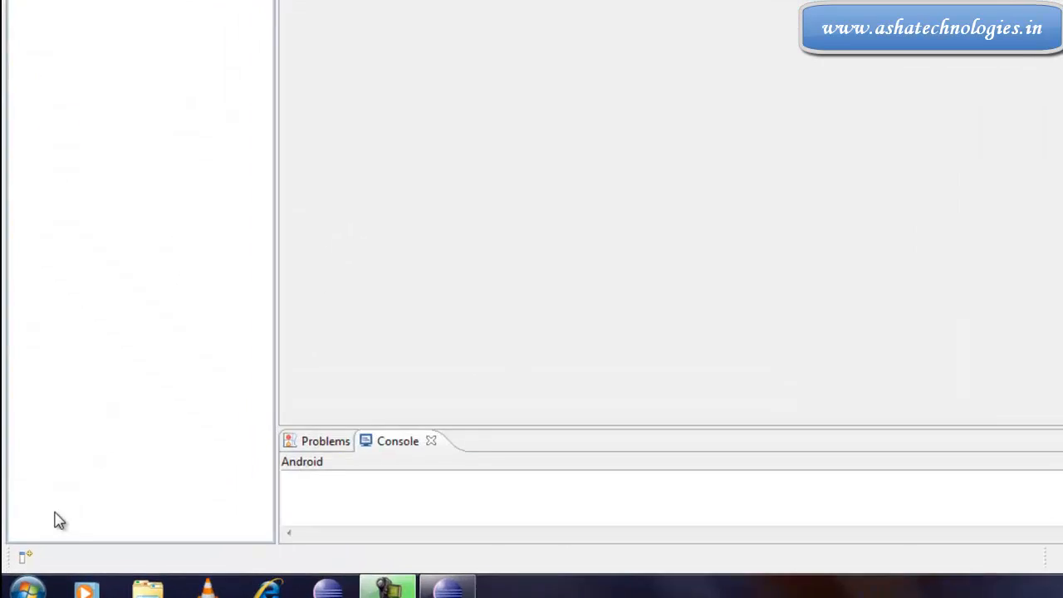
- Close the Package Explorer view
{"action": "left_click", "coordinate": [42, 569]}
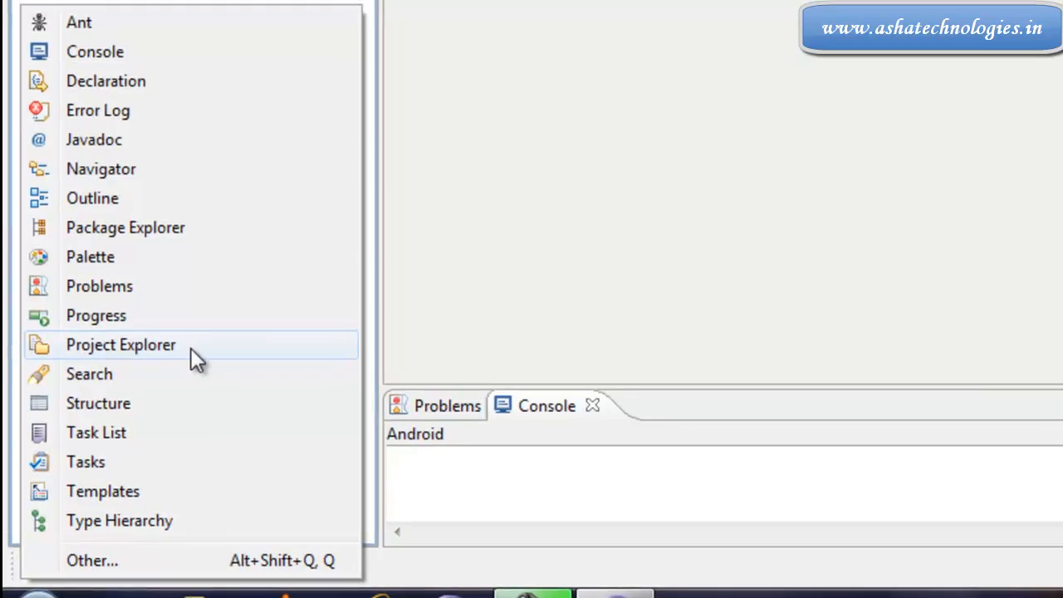
{"action": "left_click", "coordinate": [70, 137]}
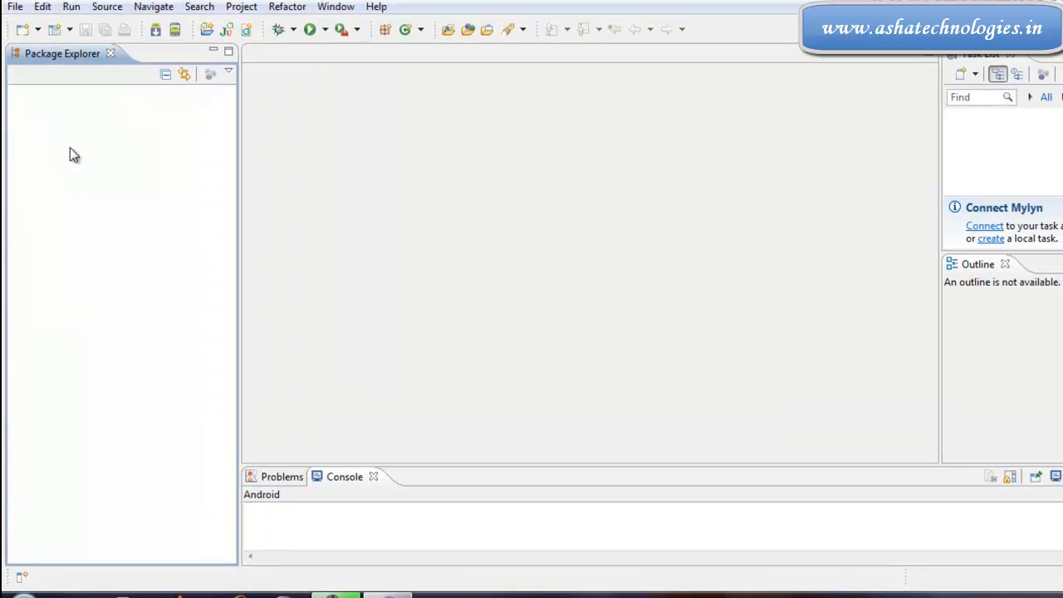
{"action": "left_click", "coordinate": [111, 53]}
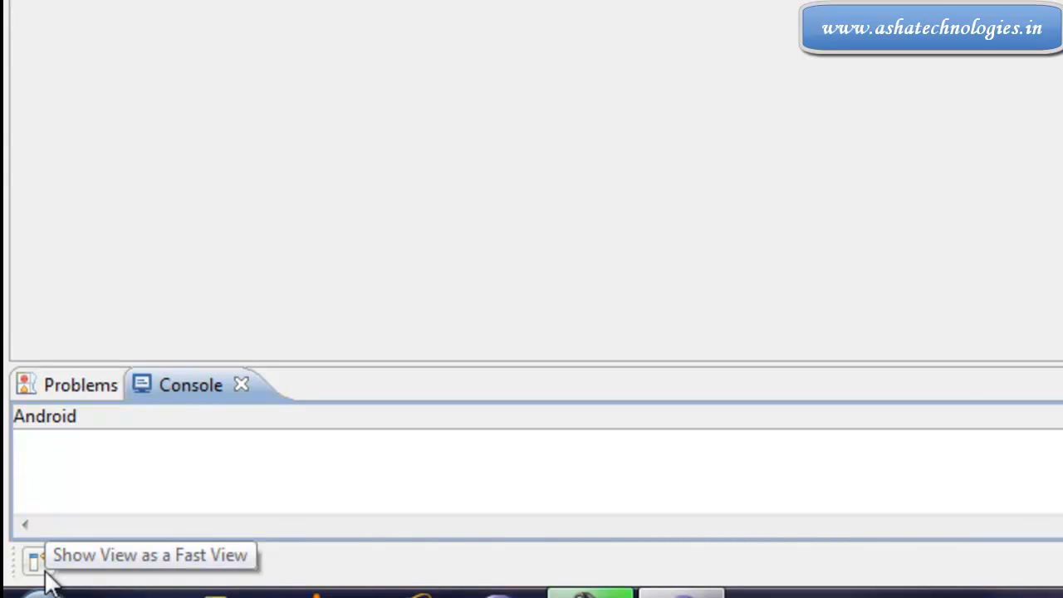
- Show the Project Explorer as a fast view, narrow it, and dock it beside the editor area
{"action": "left_click", "coordinate": [45, 577]}
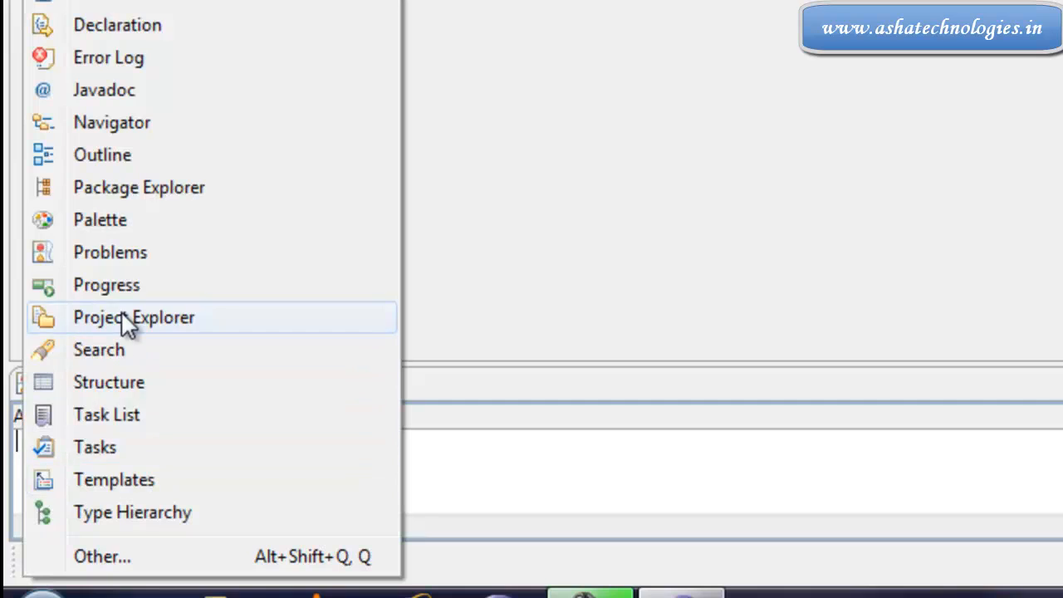
{"action": "left_click", "coordinate": [126, 321]}
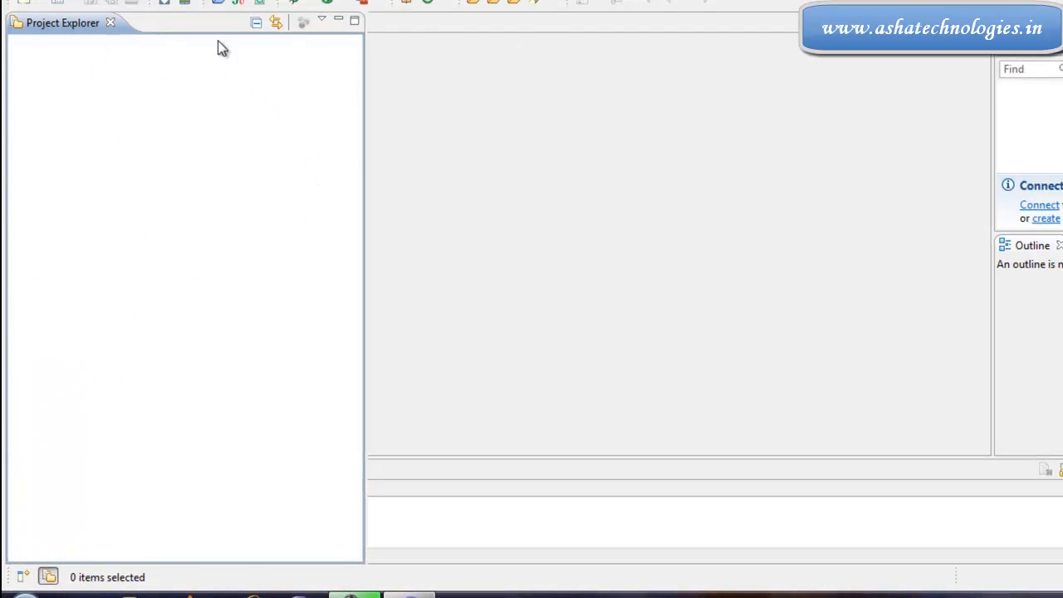
{"action": "left_click_drag", "start_coordinate": [367, 148], "coordinate": [273, 147]}
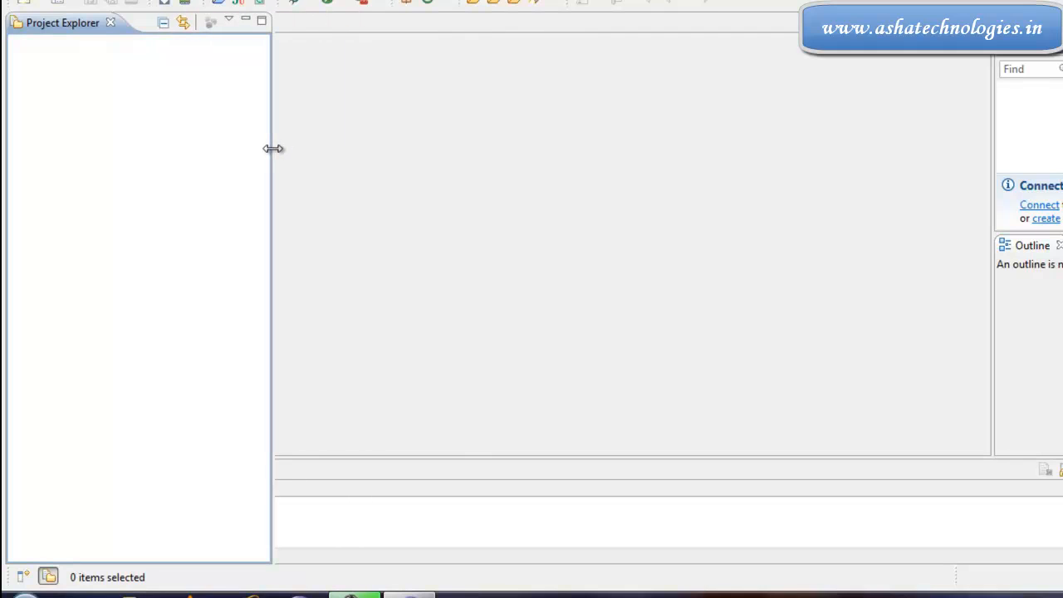
{"action": "left_click_drag", "start_coordinate": [63, 25], "coordinate": [38, 85]}
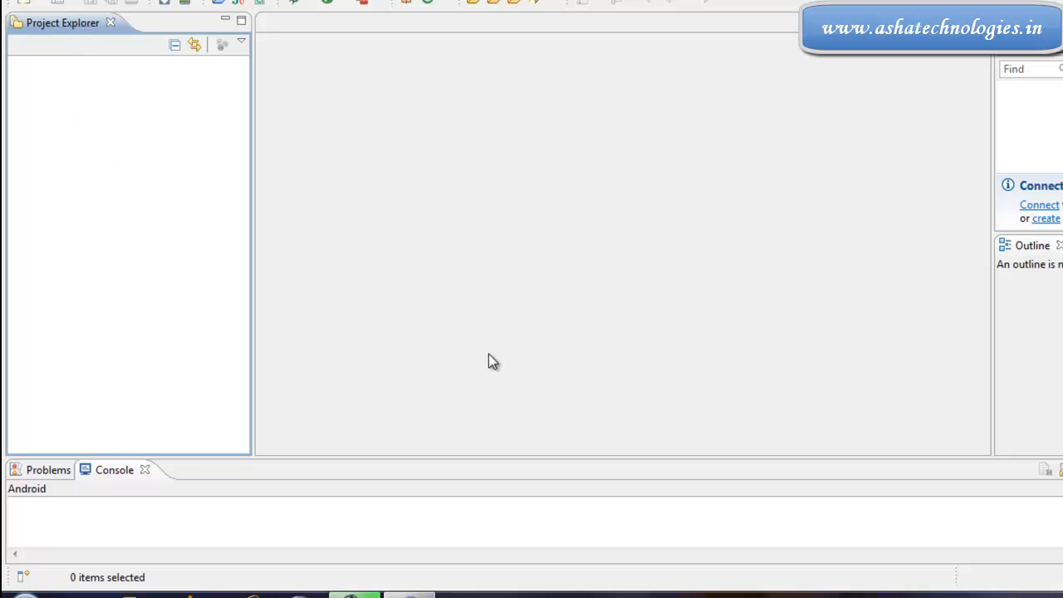
{"action": "left_click", "coordinate": [27, 2]}
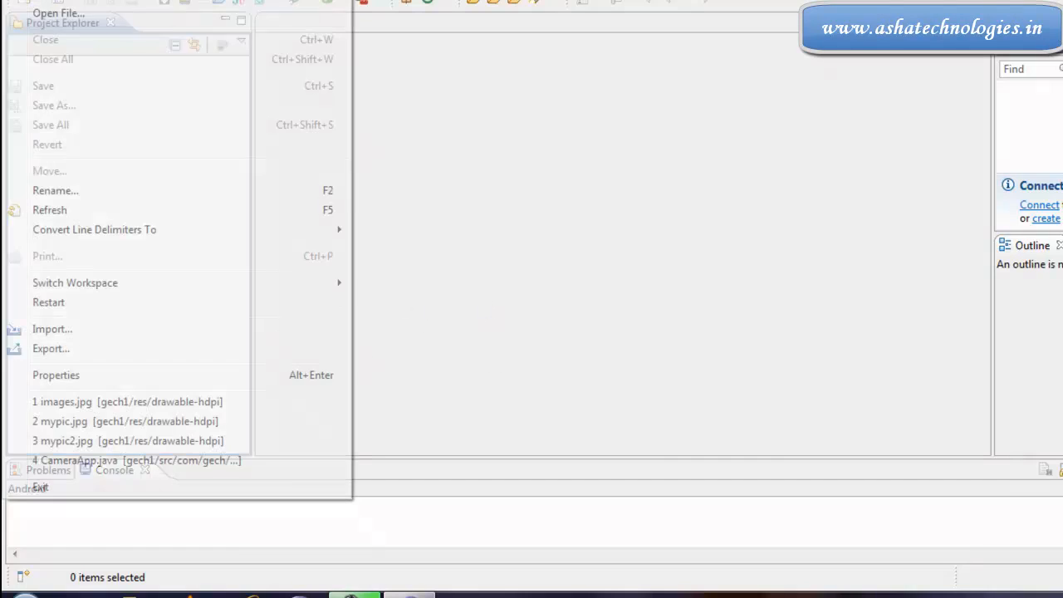
{"action": "mouse_move", "coordinate": [47, 63]}
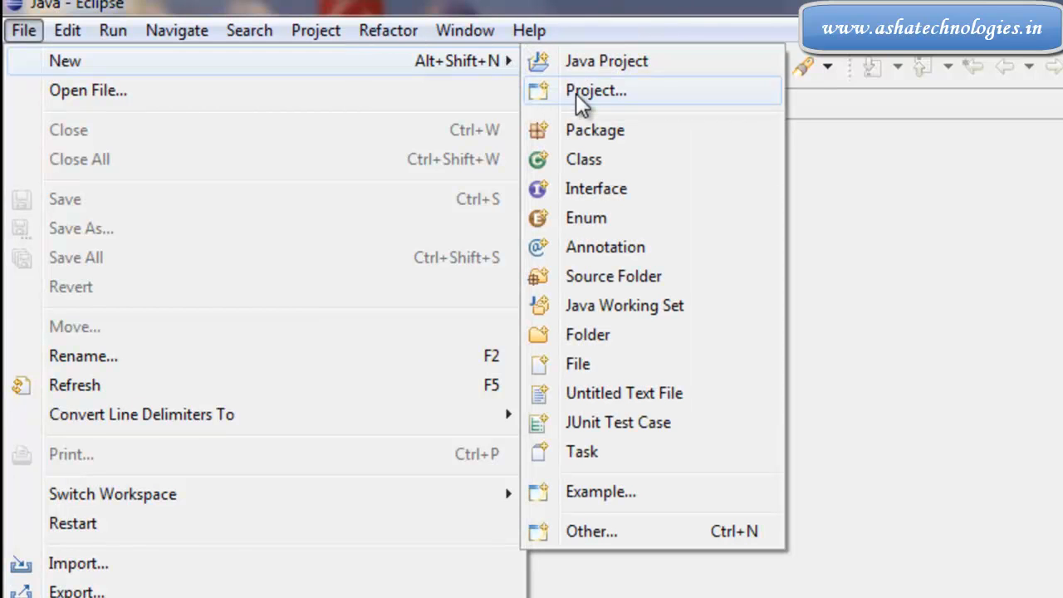
{"action": "left_click", "coordinate": [905, 204]}
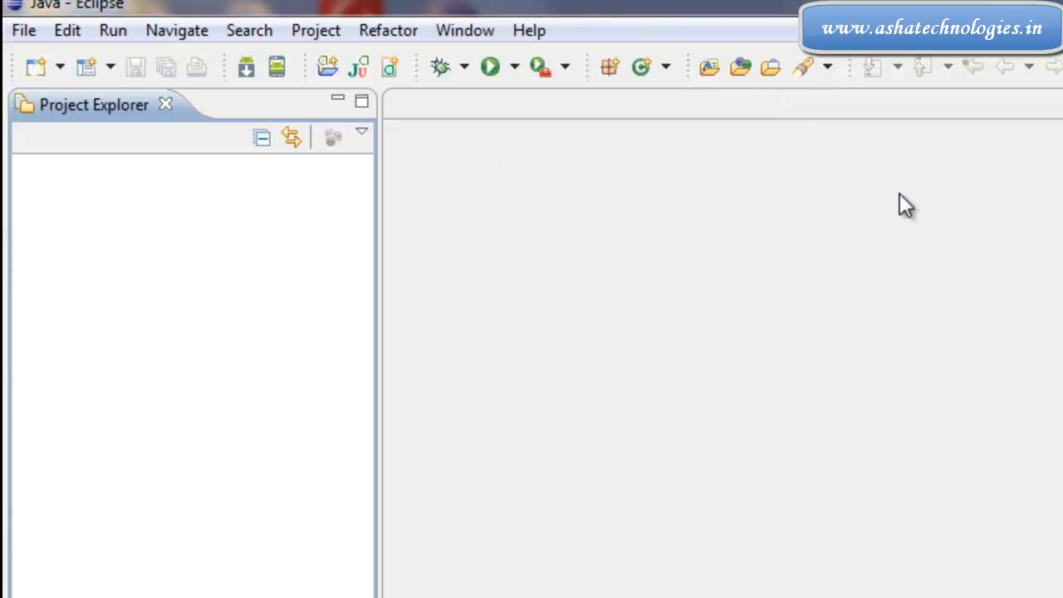
- Start a new project from the Project Explorer using the Android Project wizard
{"action": "right_click", "coordinate": [94, 287]}
{"action": "mouse_move", "coordinate": [208, 302]}
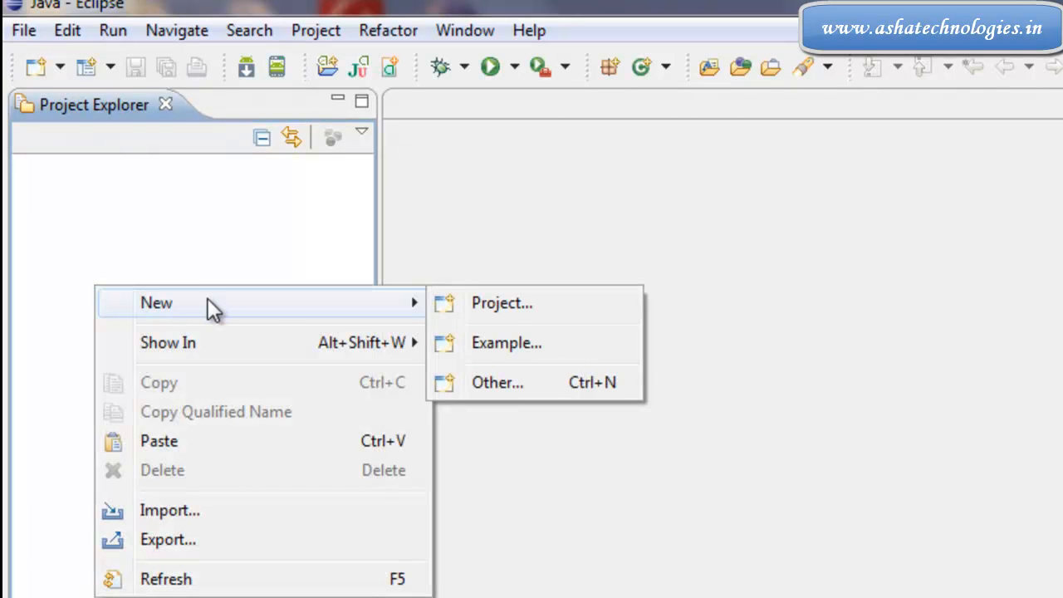
{"action": "left_click", "coordinate": [498, 299]}
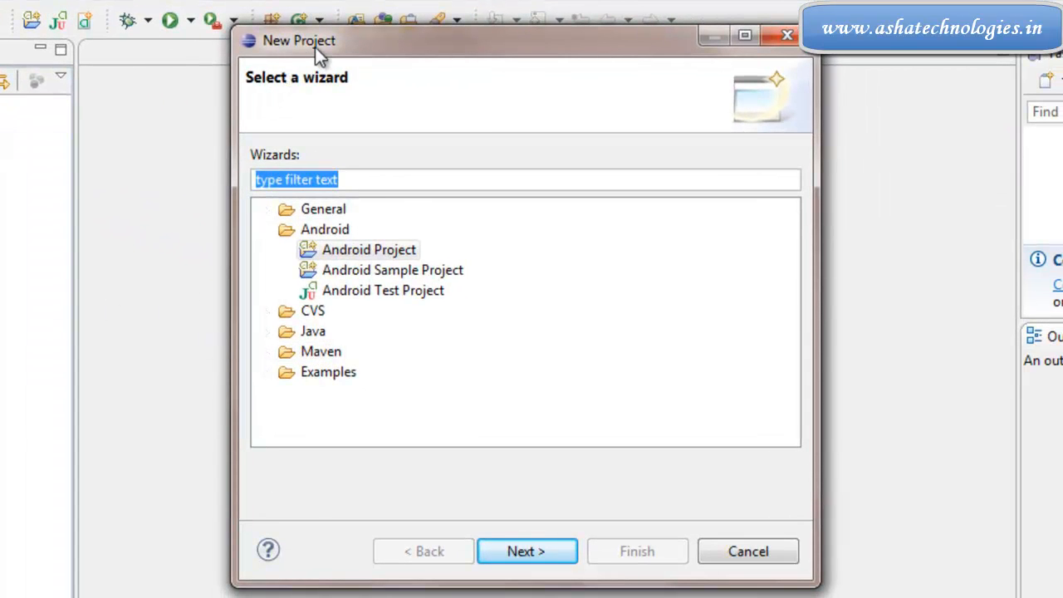
{"action": "left_click_drag", "start_coordinate": [316, 47], "coordinate": [307, 70]}
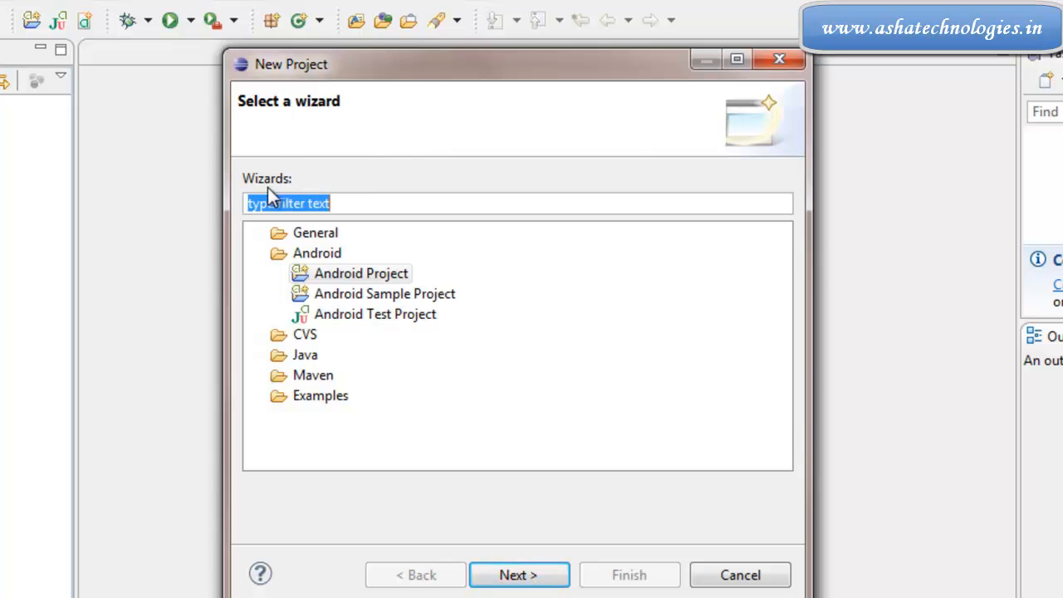
{"action": "left_click", "coordinate": [356, 279]}
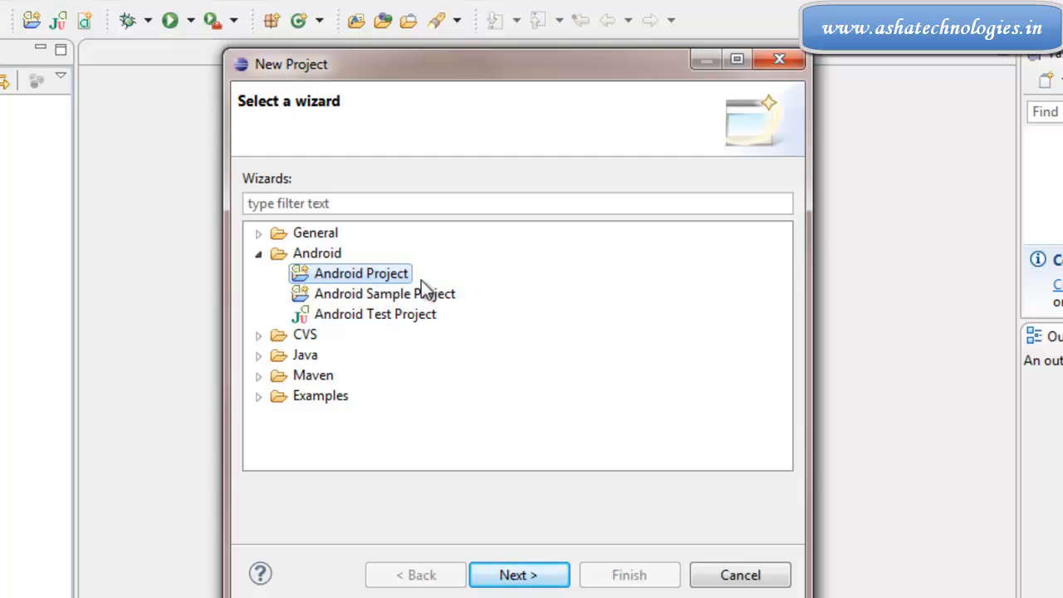
{"action": "left_click", "coordinate": [524, 578]}
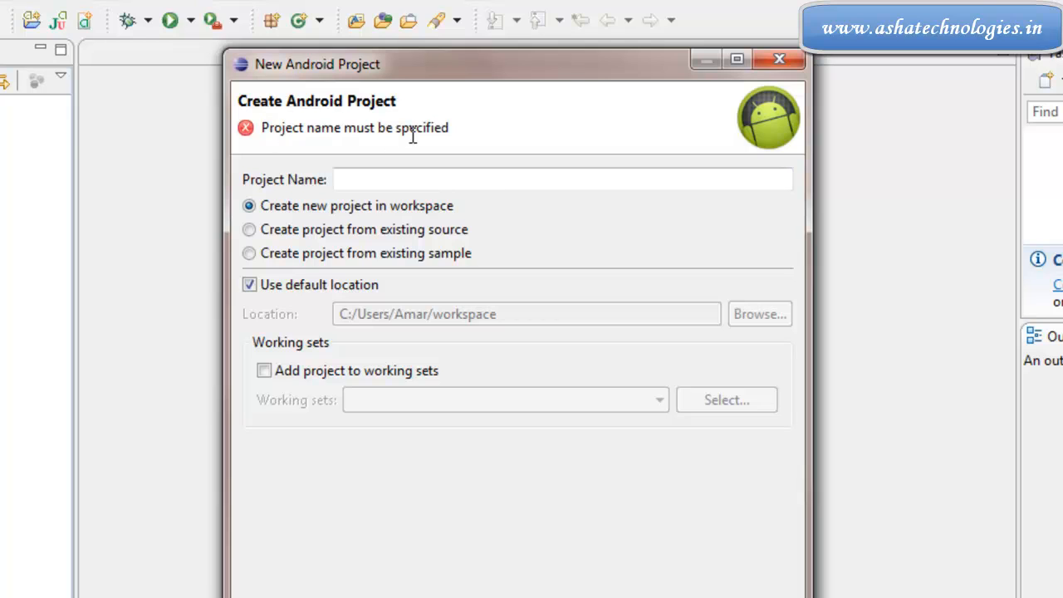
- Name the new Android project MyProj and continue to the build target selection
{"action": "left_click_drag", "start_coordinate": [262, 128], "coordinate": [446, 128]}
{"action": "left_click", "coordinate": [446, 128]}
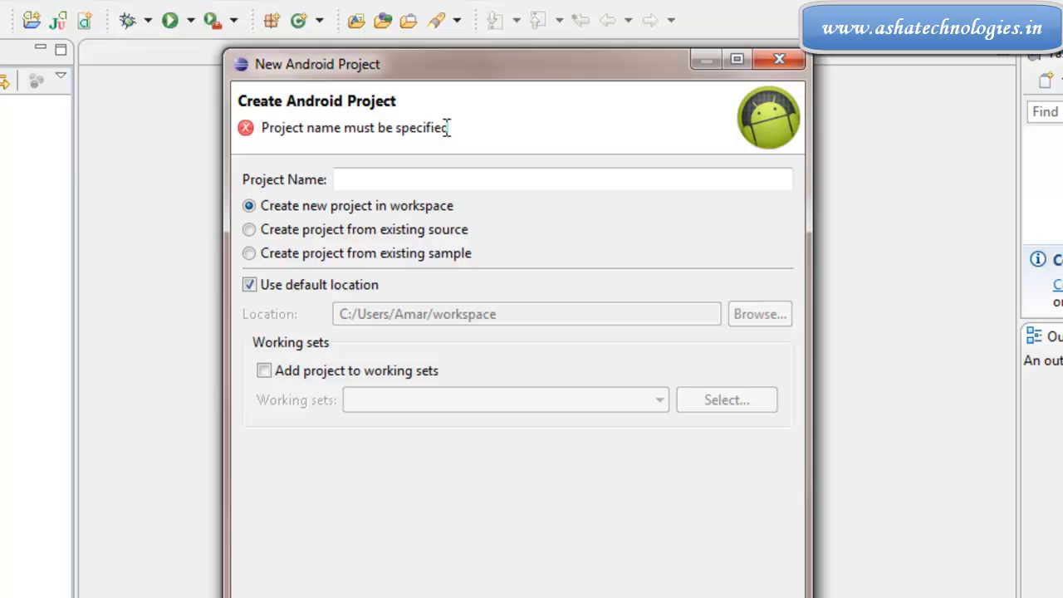
{"action": "left_click", "coordinate": [353, 181]}
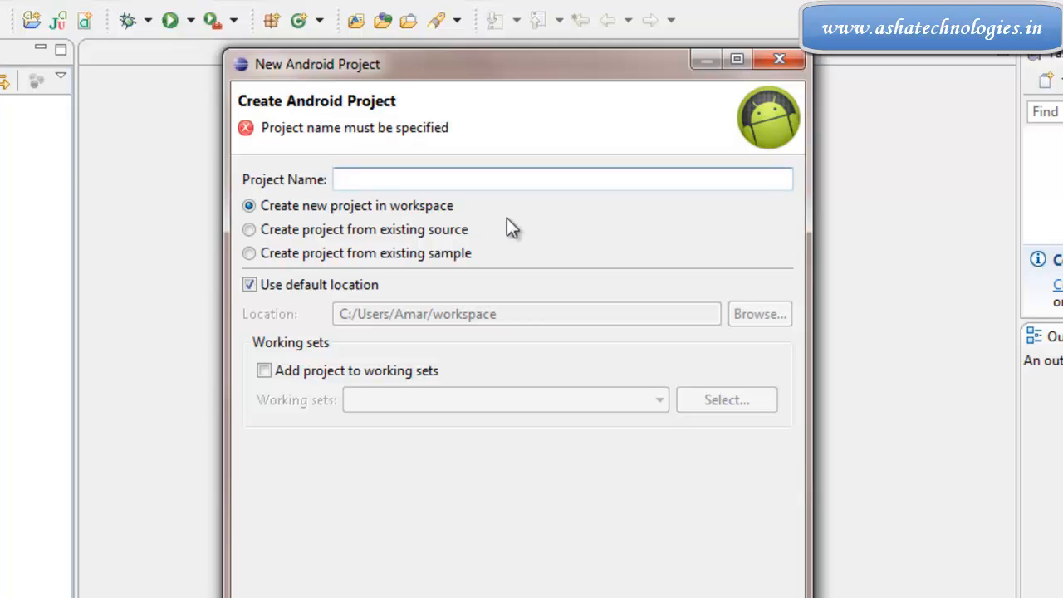
{"action": "type", "text": "My"}
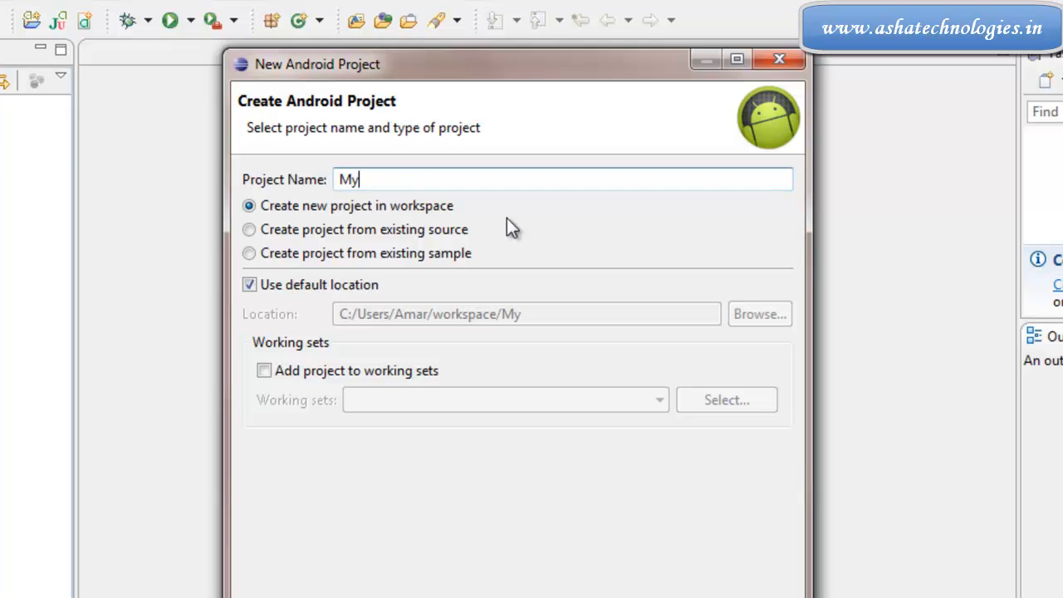
{"action": "type", "text": "App"}
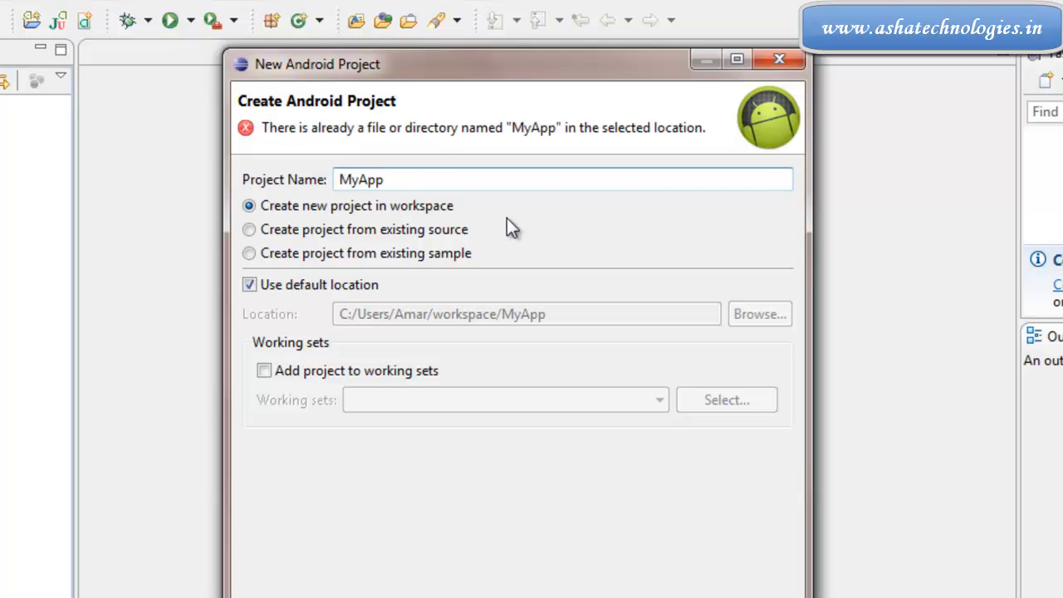
{"action": "key", "text": "BackSpace"}
{"action": "key", "text": "BackSpace"}
{"action": "key", "text": "BackSpace"}
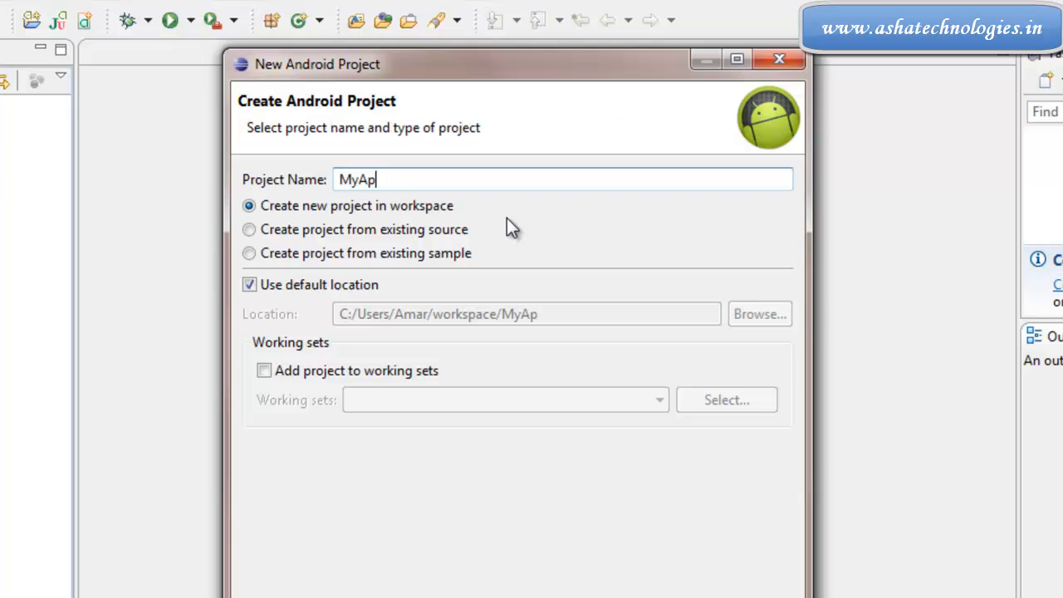
{"action": "type", "text": "Proj"}
{"action": "double_click", "coordinate": [432, 180]}
{"action": "left_click", "coordinate": [472, 187]}
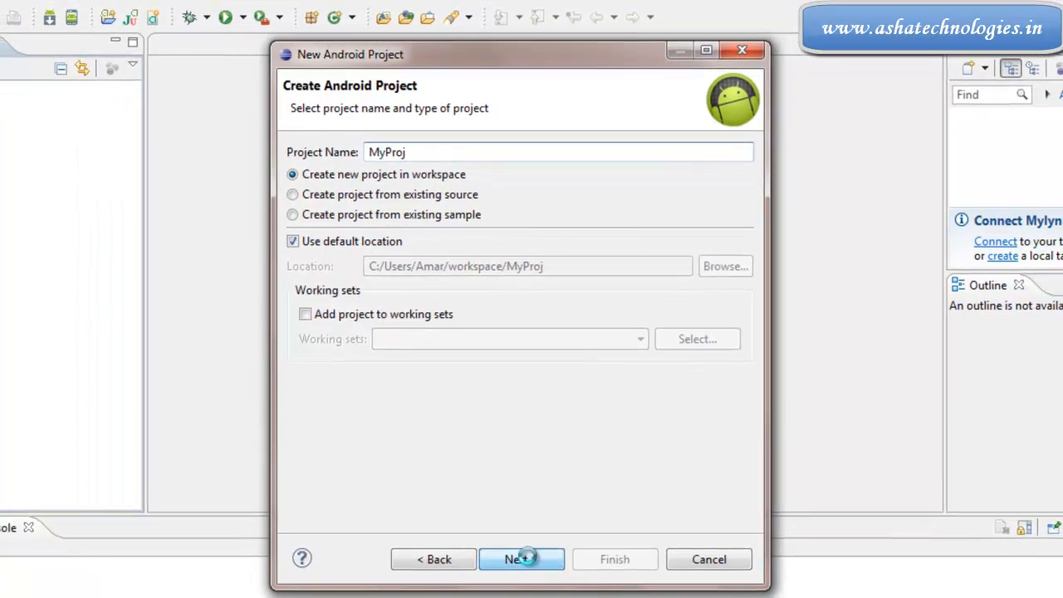
{"action": "left_click", "coordinate": [521, 581]}
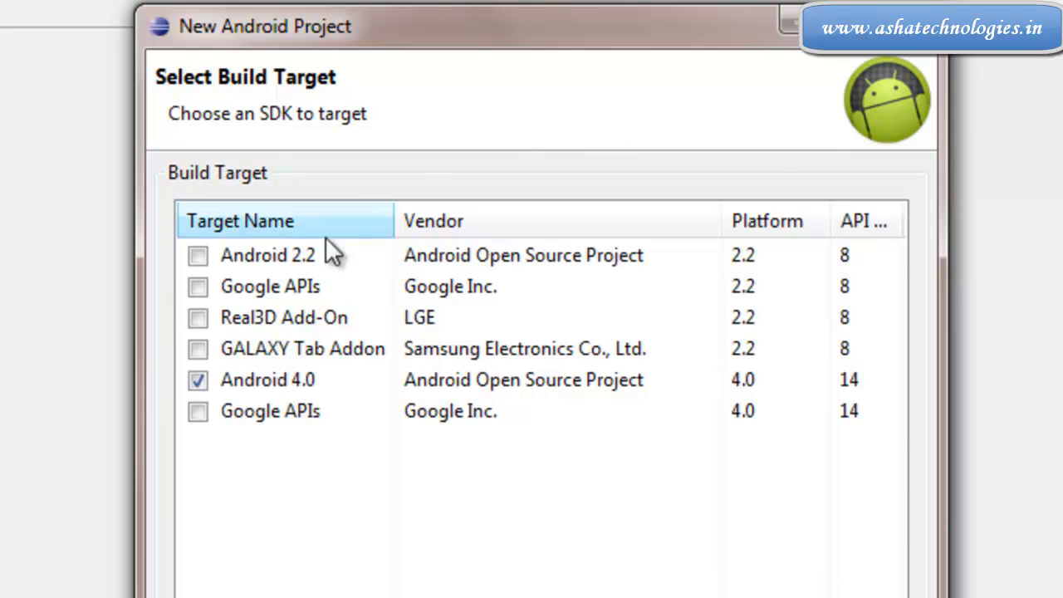
- Select Android 2.2 as the build target instead of Android 4.0 and continue to the application info
{"action": "left_click", "coordinate": [271, 380]}
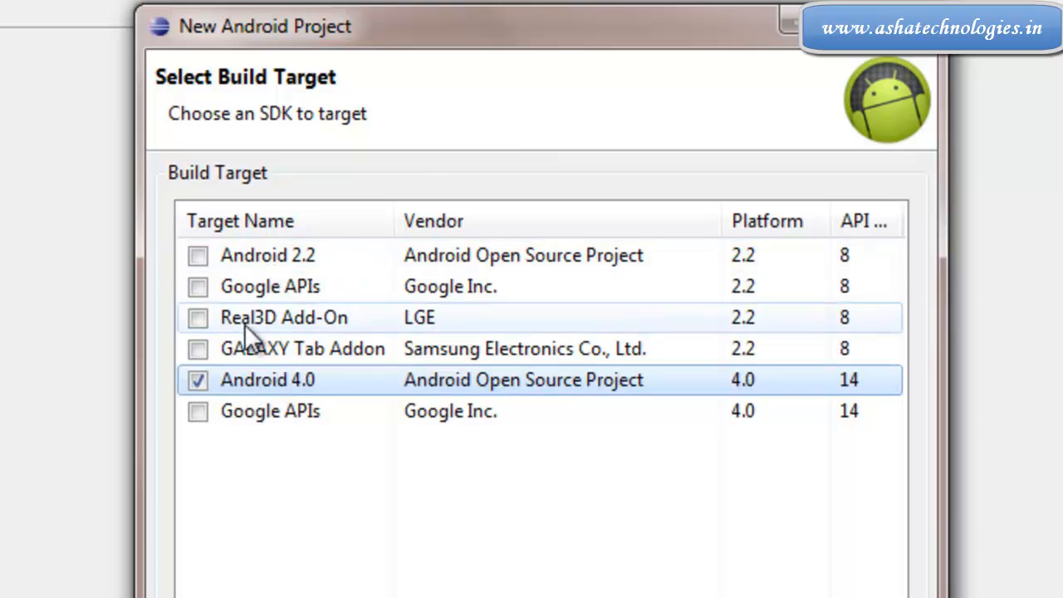
{"action": "left_click", "coordinate": [202, 384]}
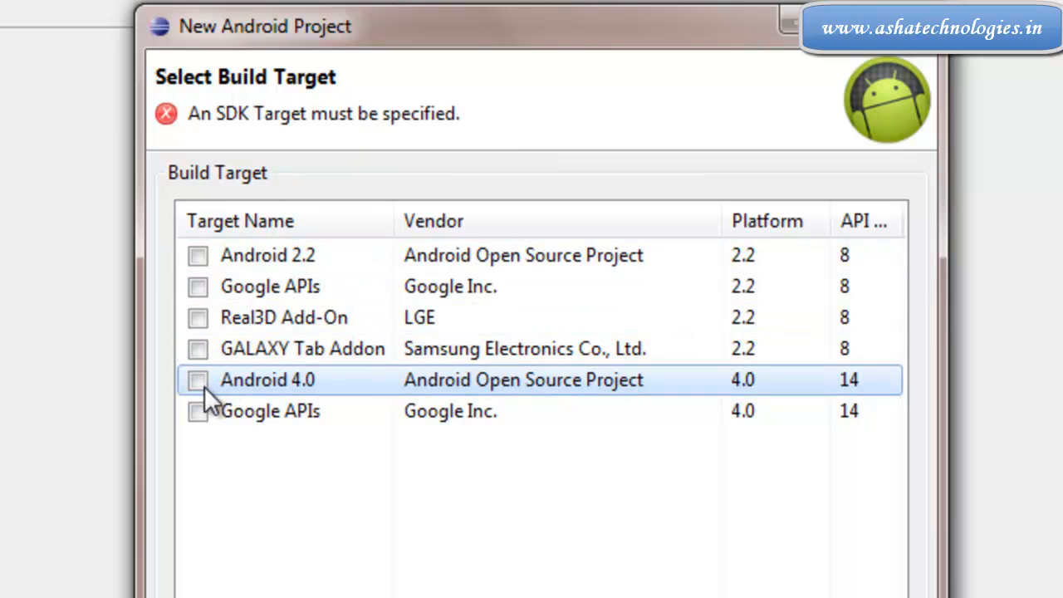
{"action": "left_click", "coordinate": [197, 258]}
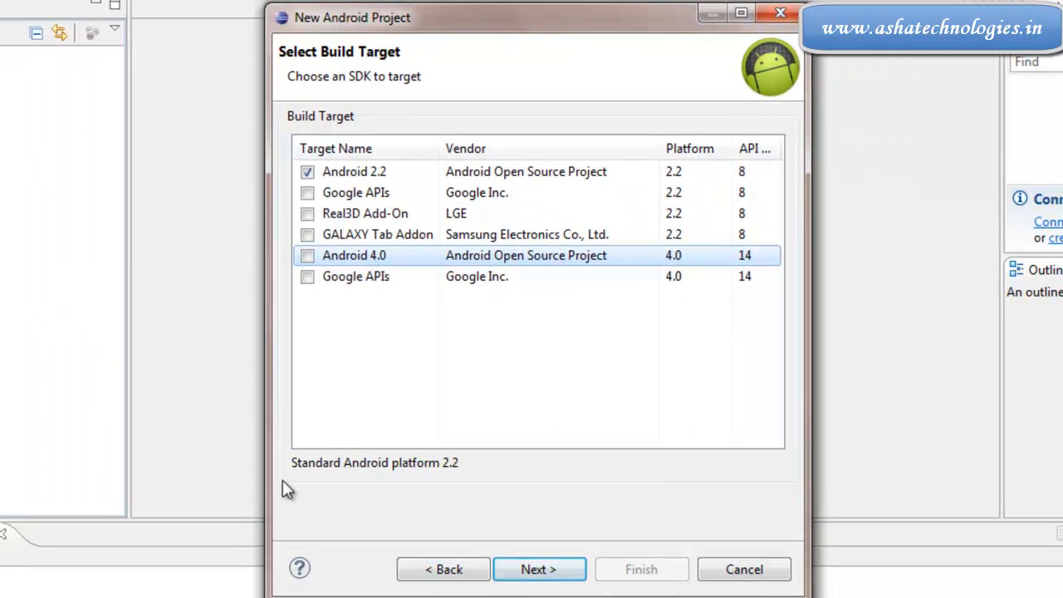
{"action": "left_click", "coordinate": [566, 568]}
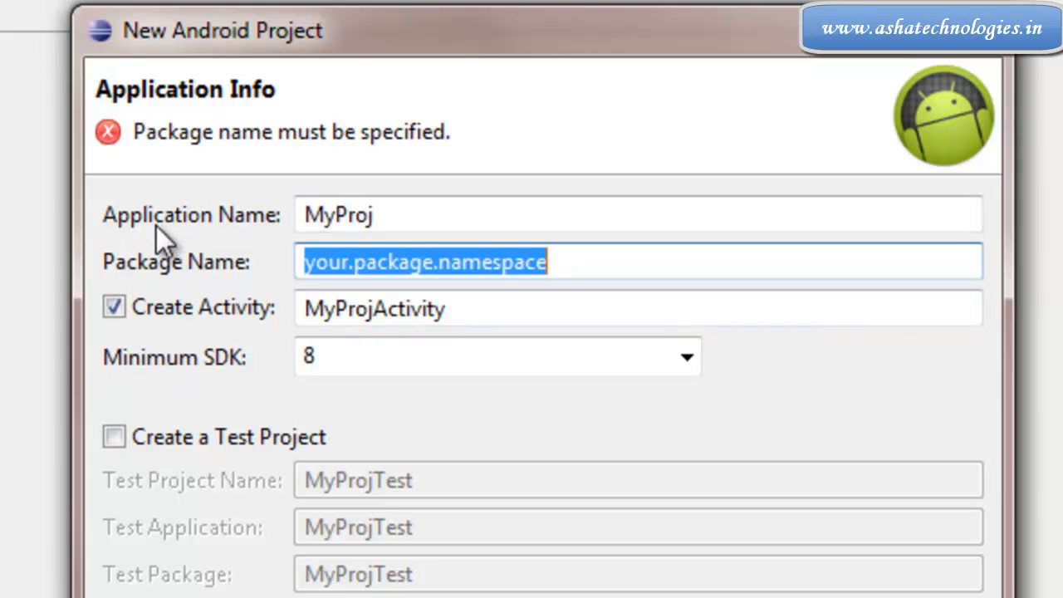
- Set the project's package name to com.myproj.app
{"action": "left_click", "coordinate": [438, 216]}
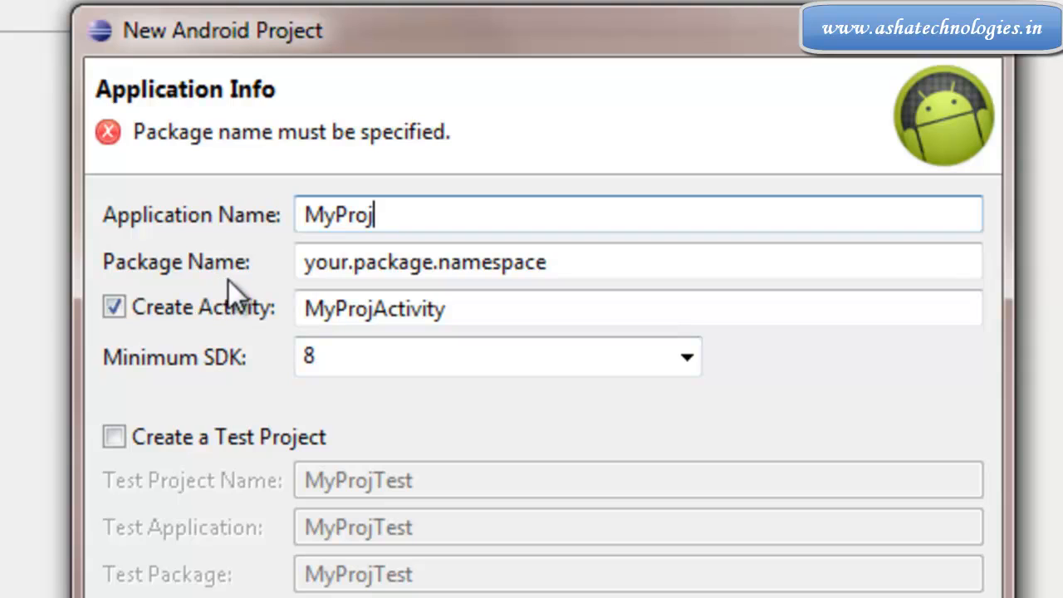
{"action": "left_click", "coordinate": [640, 274]}
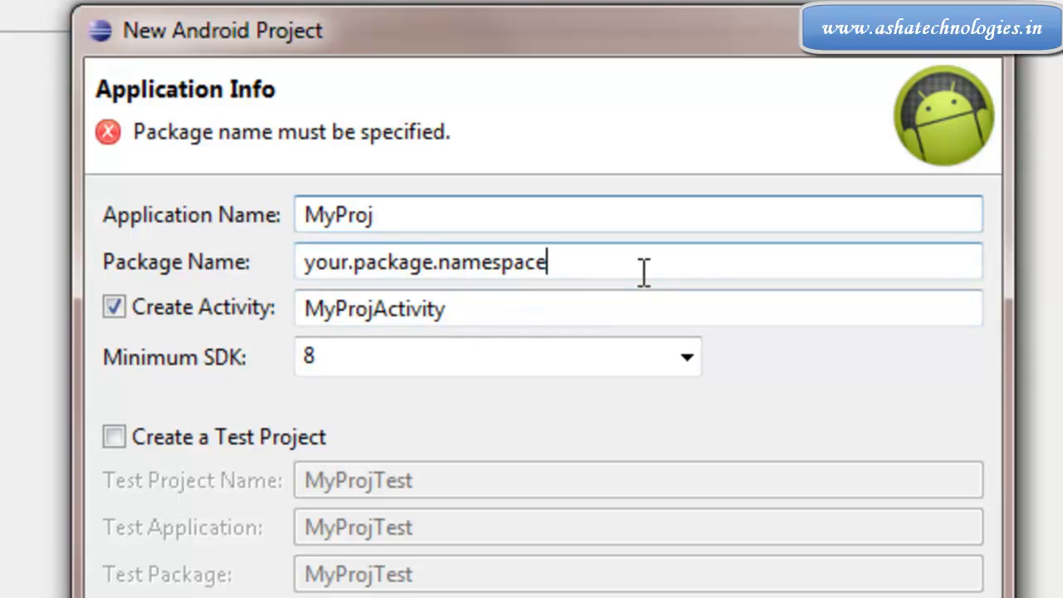
{"action": "key", "text": "ctrl+a"}
{"action": "key", "text": "BackSpace"}
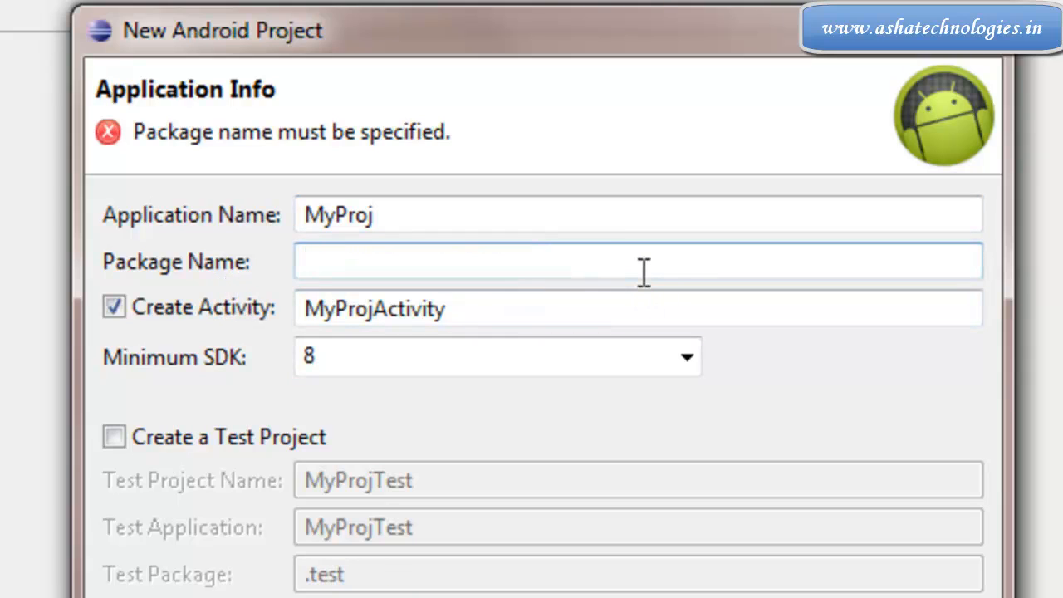
{"action": "type", "text": "com.mypro"}
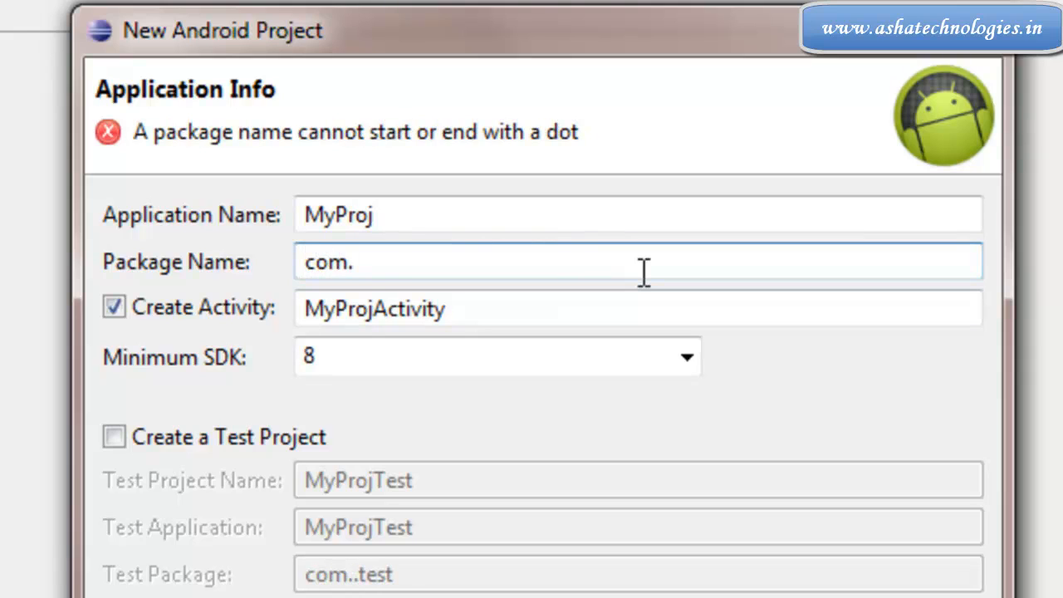
{"action": "type", "text": "j.app"}
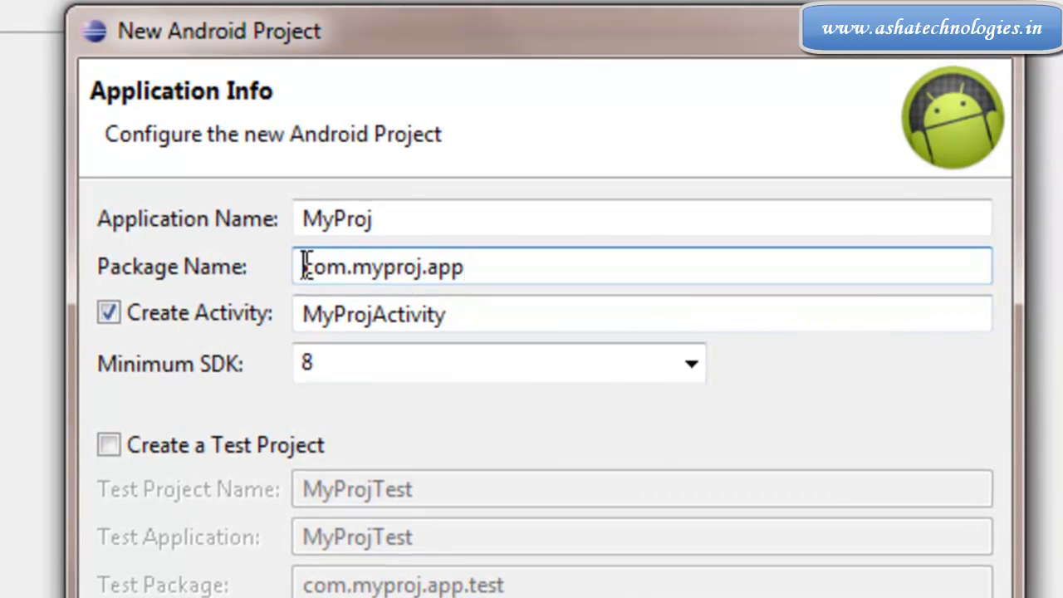
{"action": "left_click_drag", "start_coordinate": [304, 266], "coordinate": [496, 272]}
{"action": "left_click", "coordinate": [495, 270]}
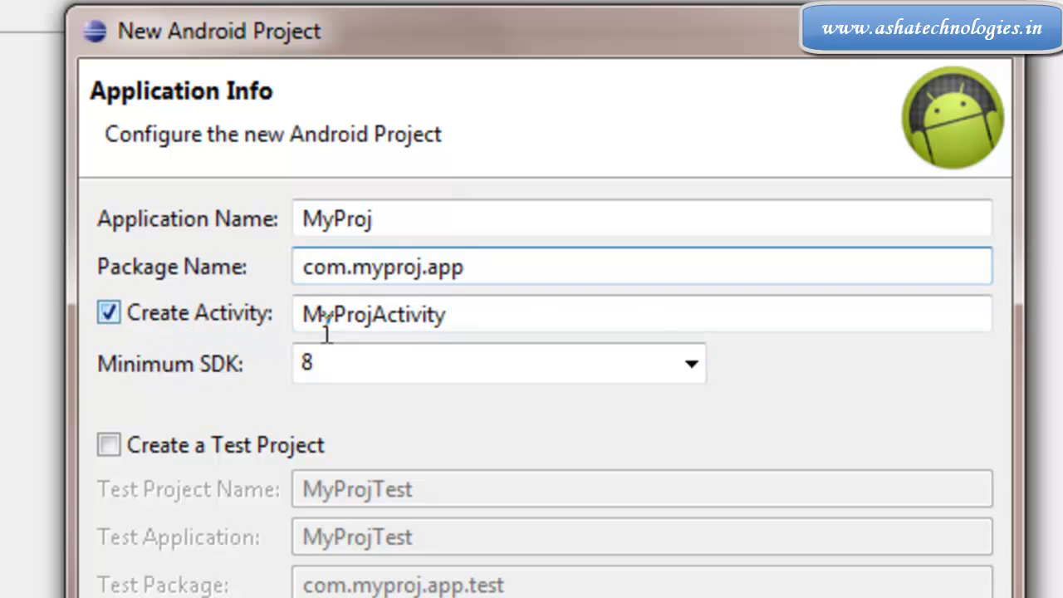
- Rename the activity that the project creates to StartUp
{"action": "left_click_drag", "start_coordinate": [482, 320], "coordinate": [284, 326]}
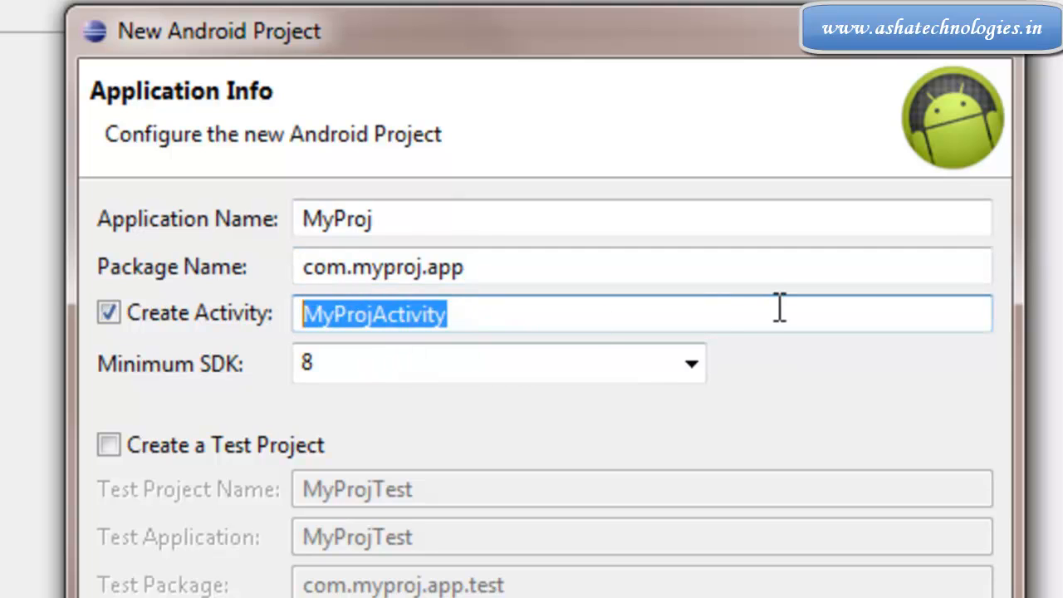
{"action": "type", "text": "Starin"}
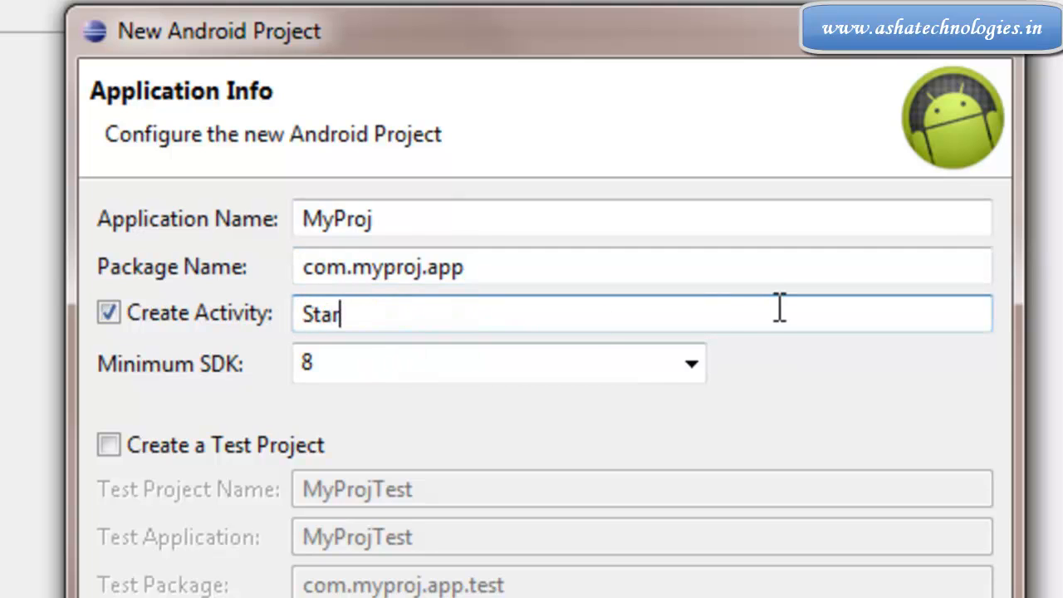
{"action": "key", "text": "BackSpace"}
{"action": "key", "text": "BackSpace"}
{"action": "type", "text": "tUp"}
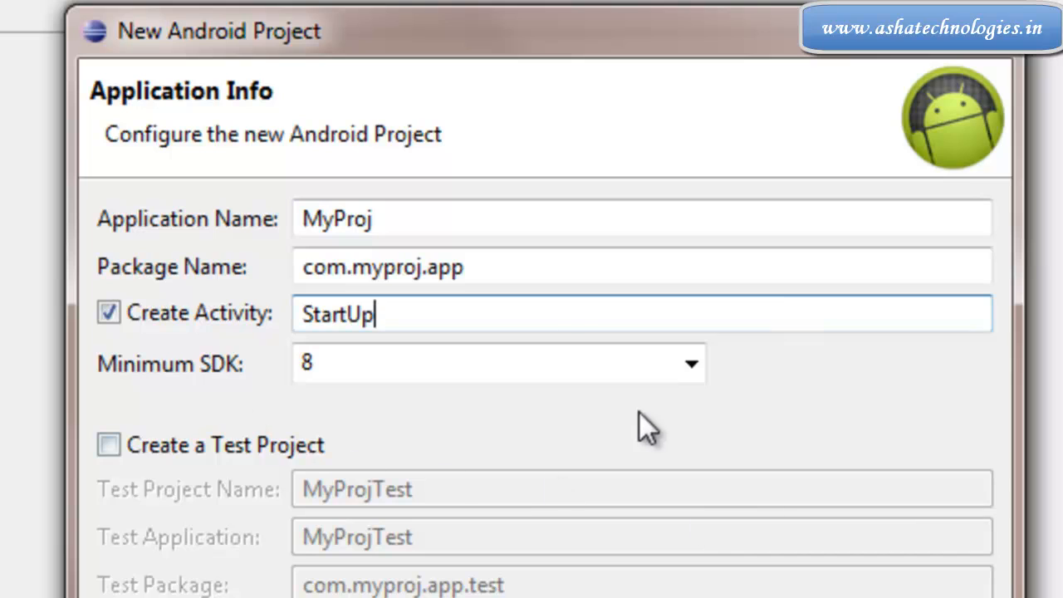
- Set the minimum SDK to 8 (Android 2.2) and finish creating the project
{"action": "left_click", "coordinate": [691, 373]}
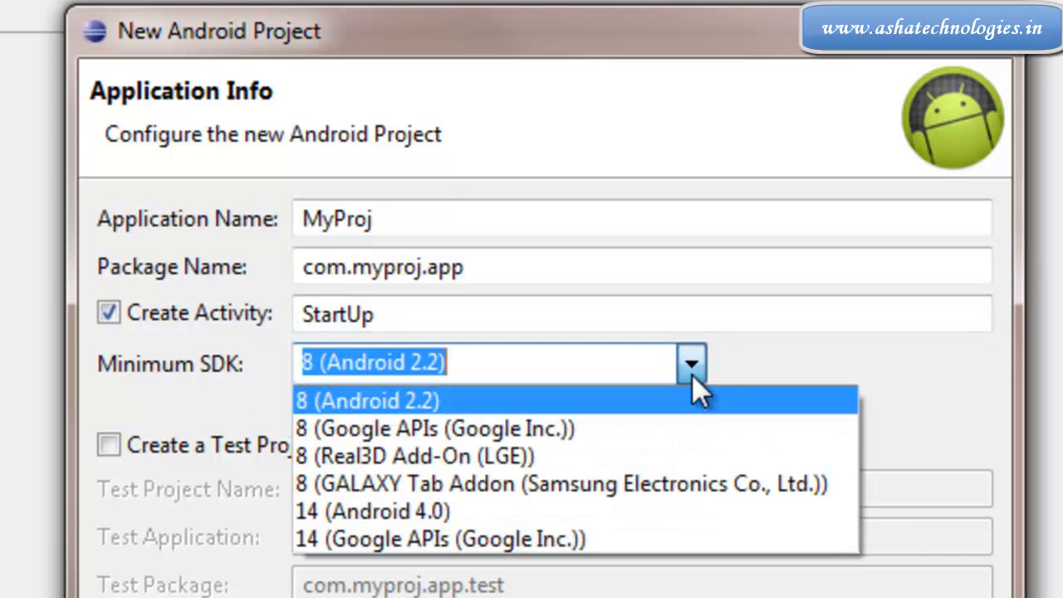
{"action": "left_click", "coordinate": [691, 374]}
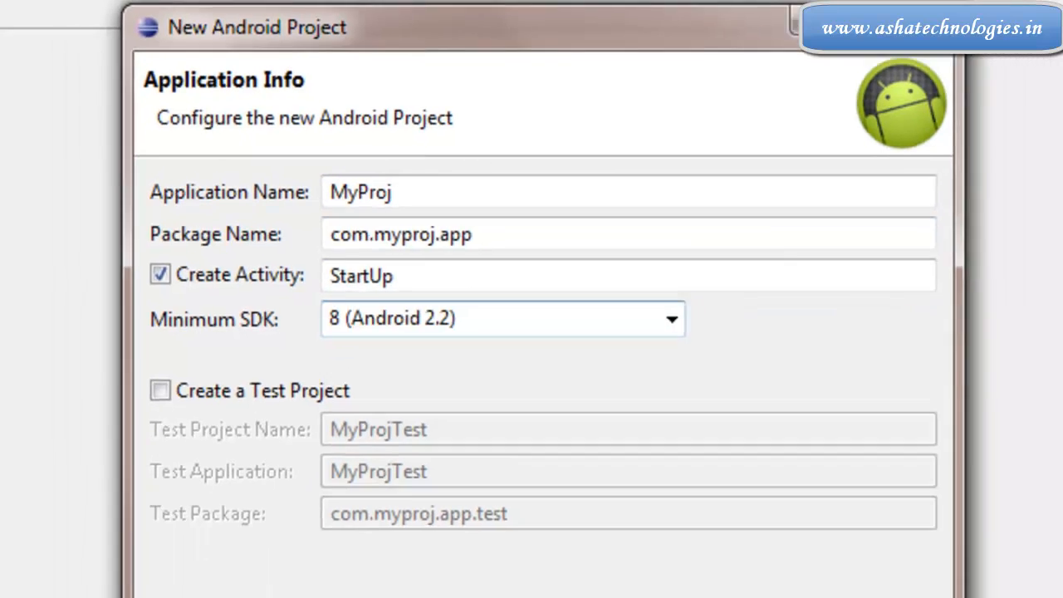
{"action": "left_click", "coordinate": [638, 547]}
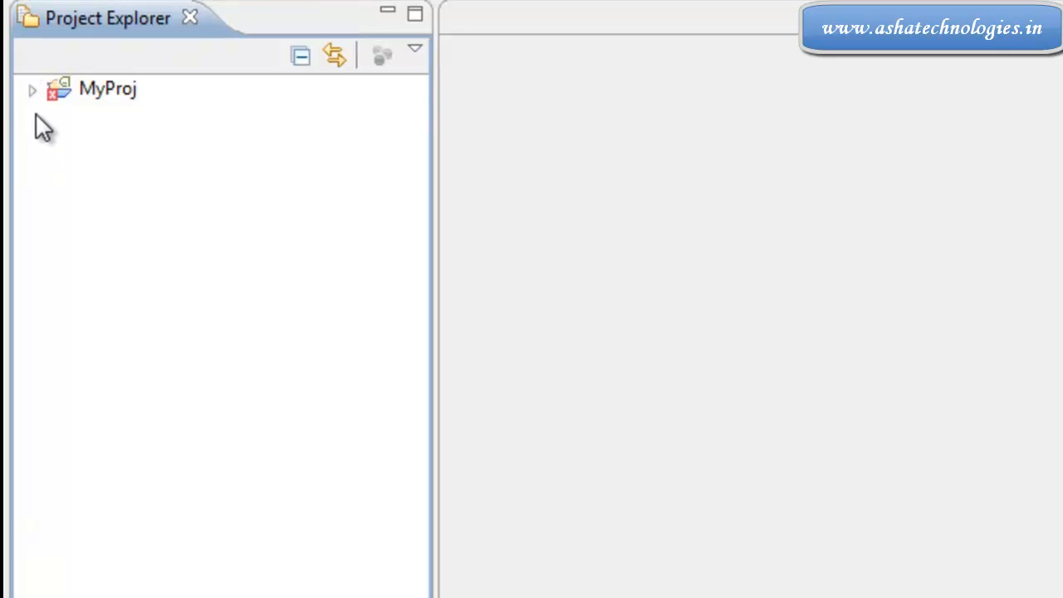
- Review the code of StartUp.java in the src folder's com.myproj.app package, closing the file and collapsing MyProj when done
{"action": "left_click", "coordinate": [103, 100]}
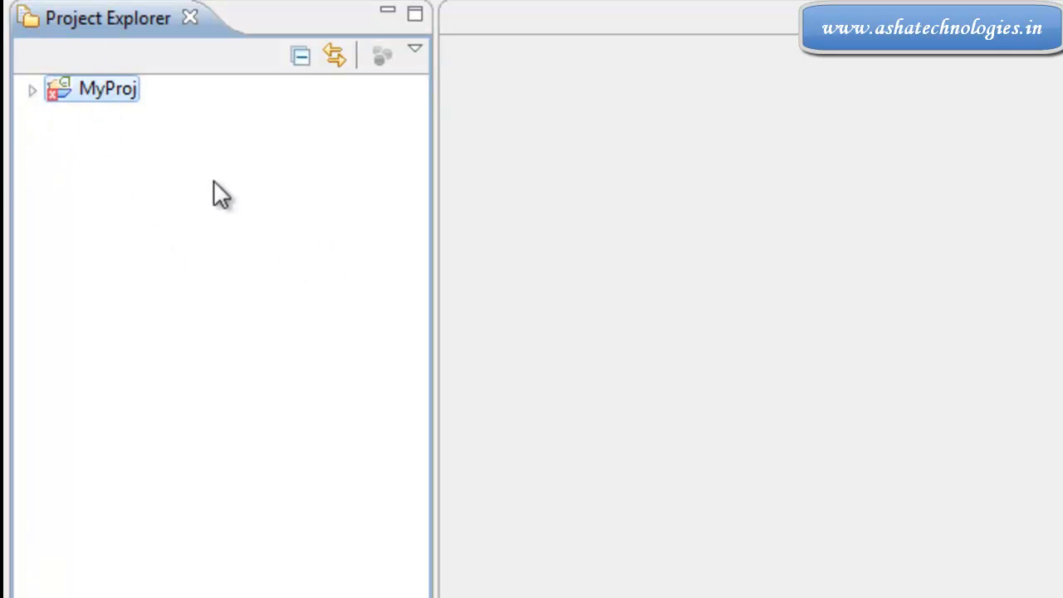
{"action": "left_click", "coordinate": [30, 91]}
{"action": "left_click", "coordinate": [62, 118]}
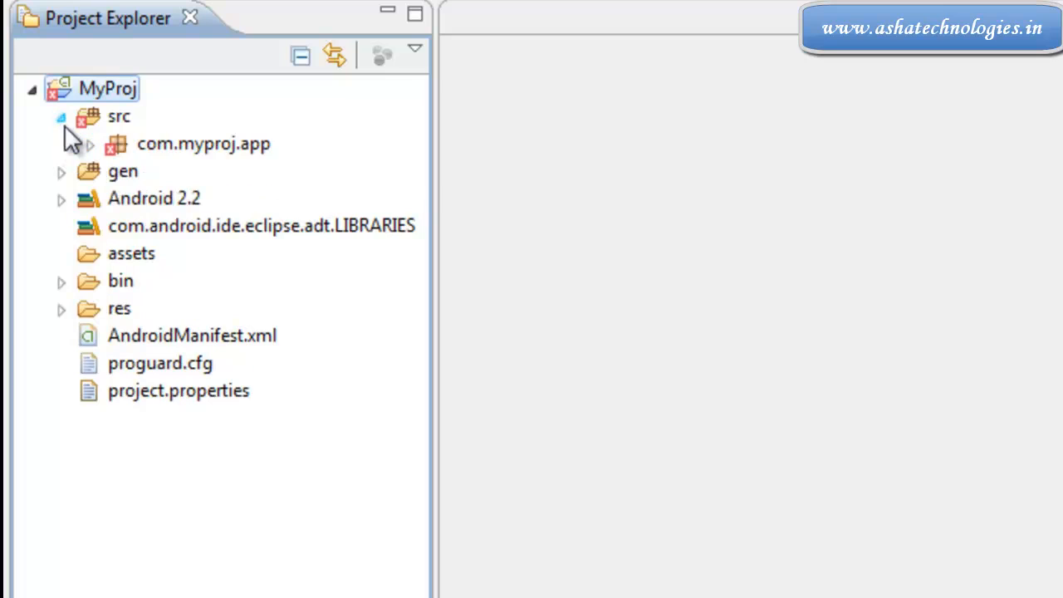
{"action": "left_click", "coordinate": [90, 146]}
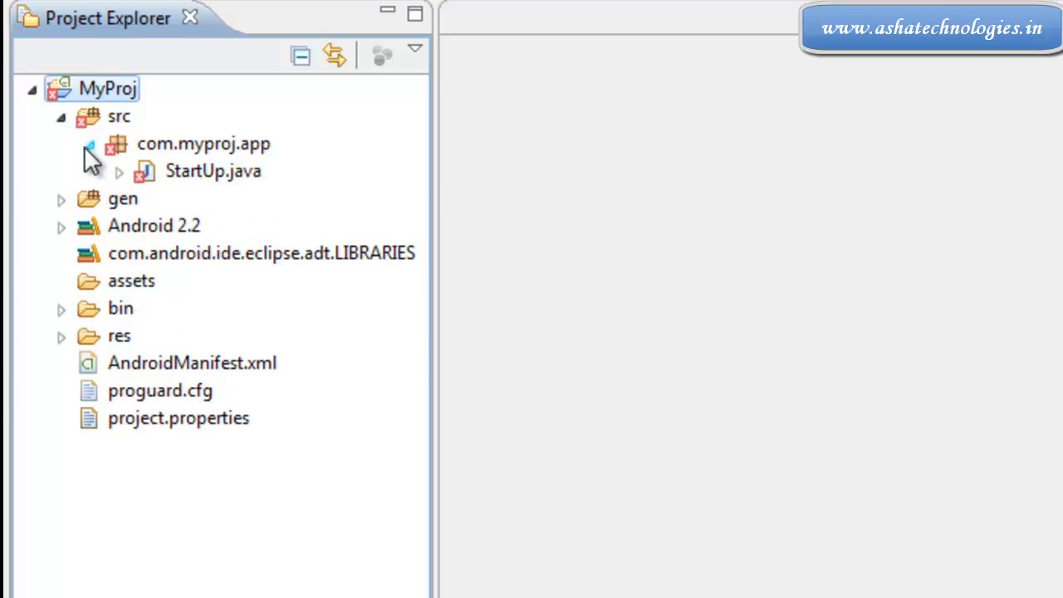
{"action": "left_click", "coordinate": [172, 176]}
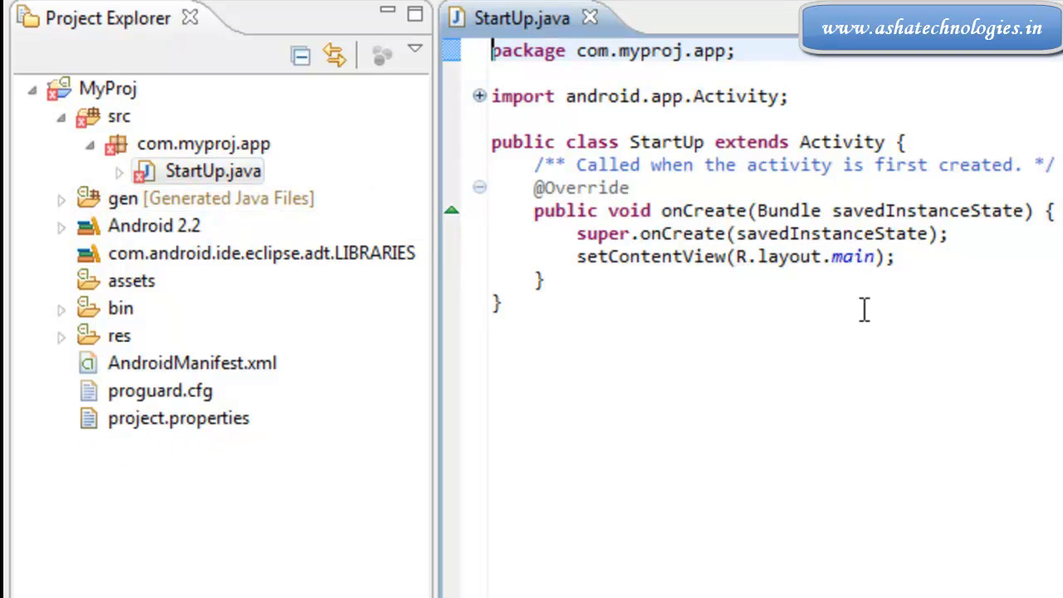
{"action": "left_click", "coordinate": [33, 90]}
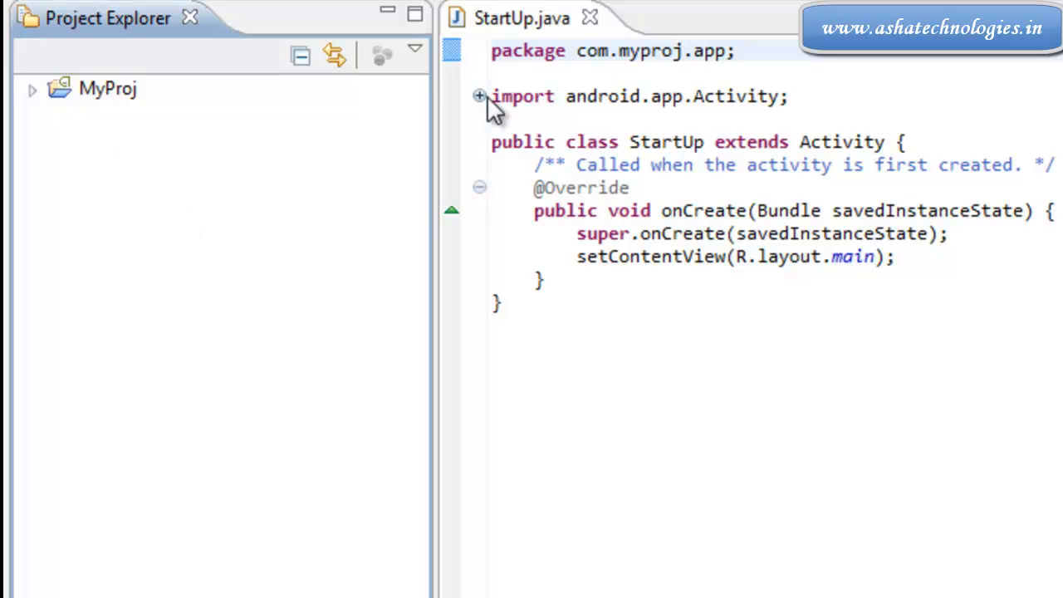
{"action": "left_click", "coordinate": [588, 17]}
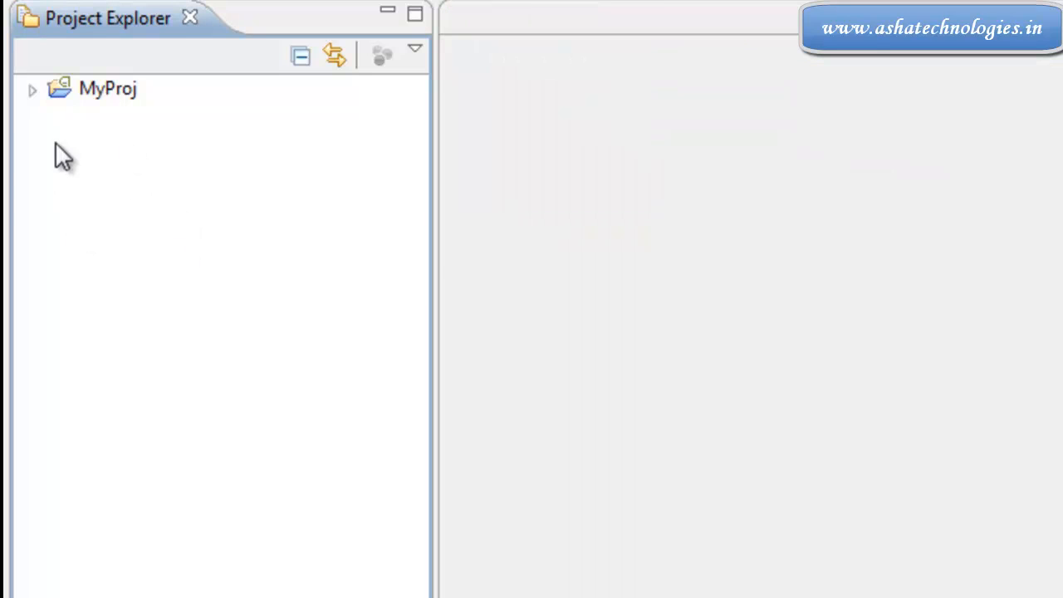
- Expand MyProj and examine the src folder, its com.myproj.app package and the StartUp.java source file
{"action": "left_click", "coordinate": [33, 95]}
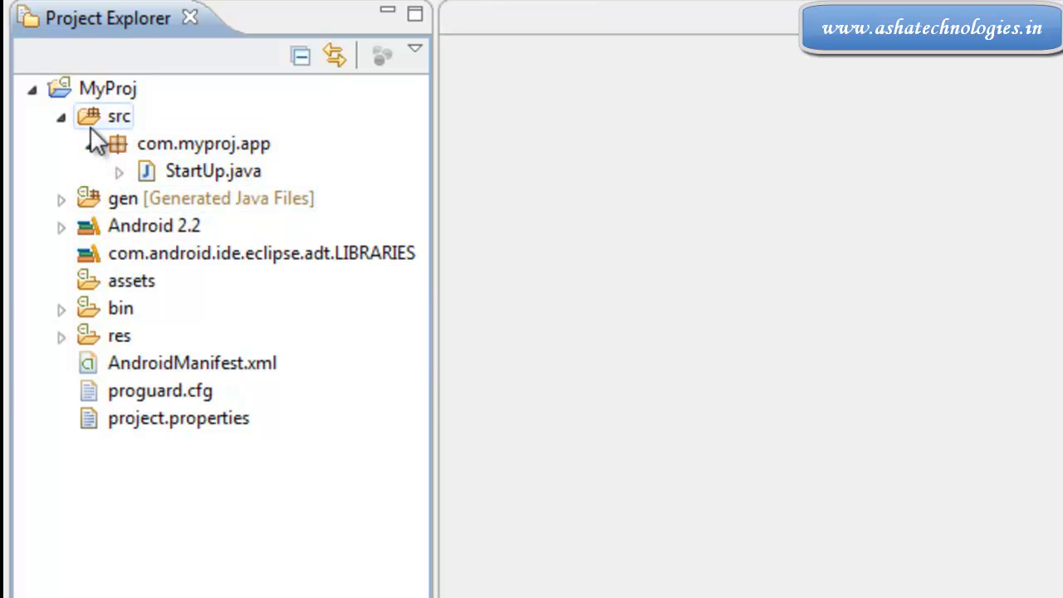
{"action": "left_click", "coordinate": [61, 122]}
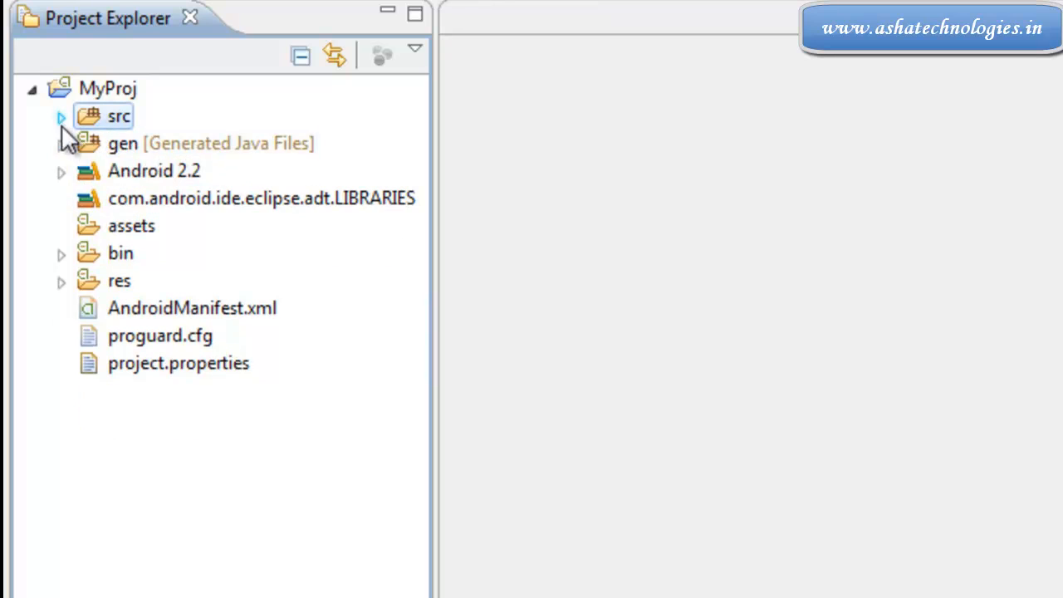
{"action": "left_click", "coordinate": [61, 121]}
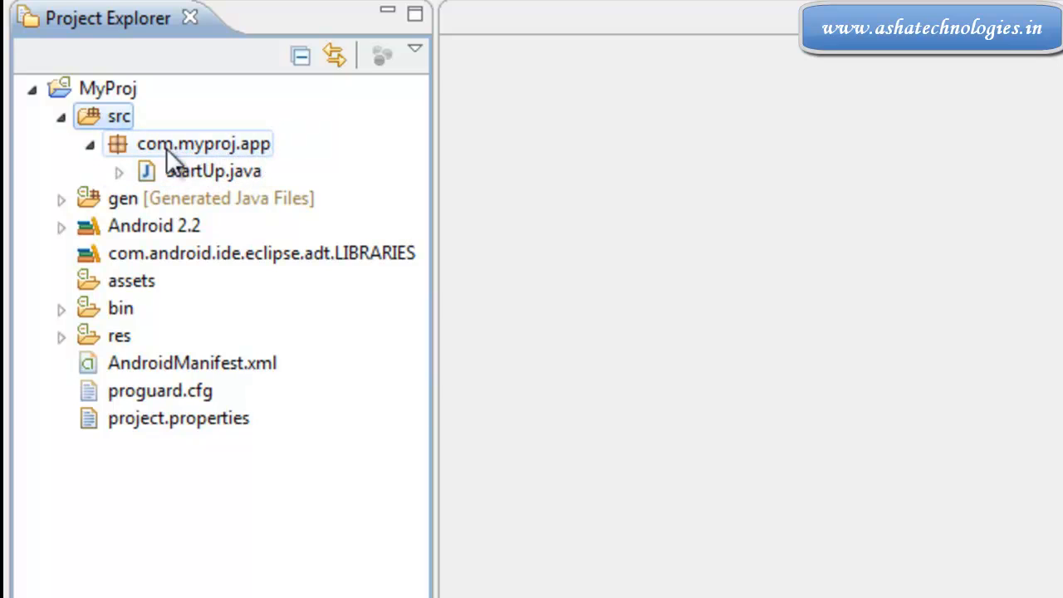
{"action": "left_click", "coordinate": [150, 148]}
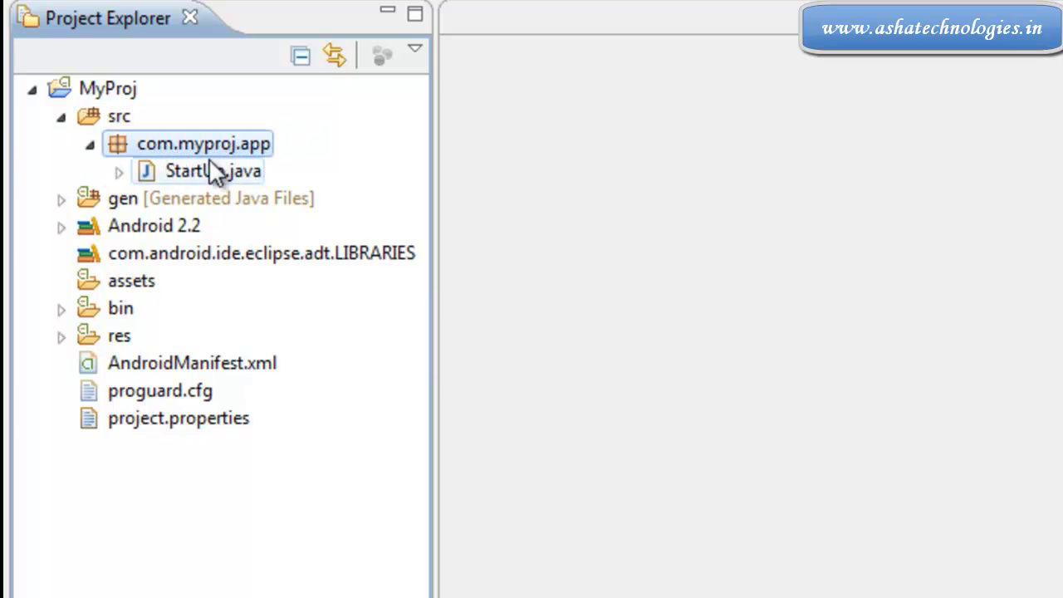
{"action": "left_click", "coordinate": [151, 177]}
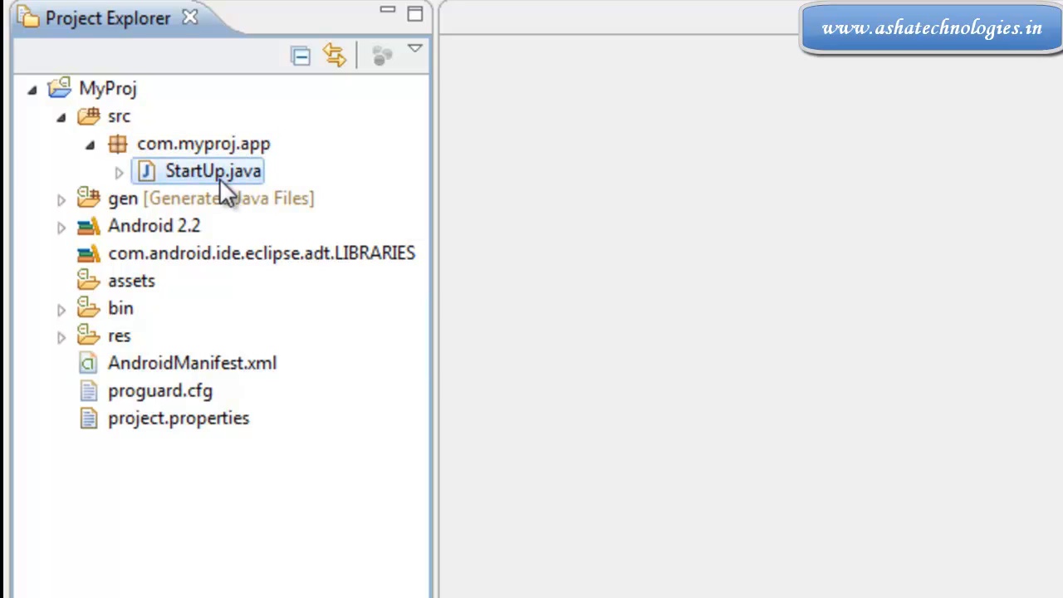
- Expand the gen folder and its com.myproj.app package to locate the generated R.java file
{"action": "left_click", "coordinate": [63, 201]}
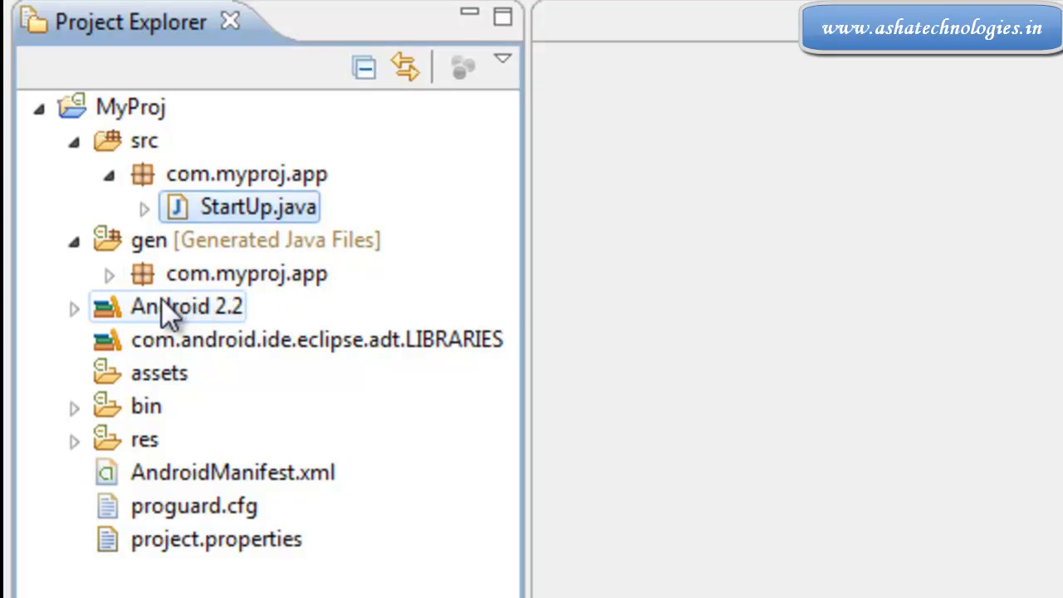
{"action": "left_click", "coordinate": [110, 275]}
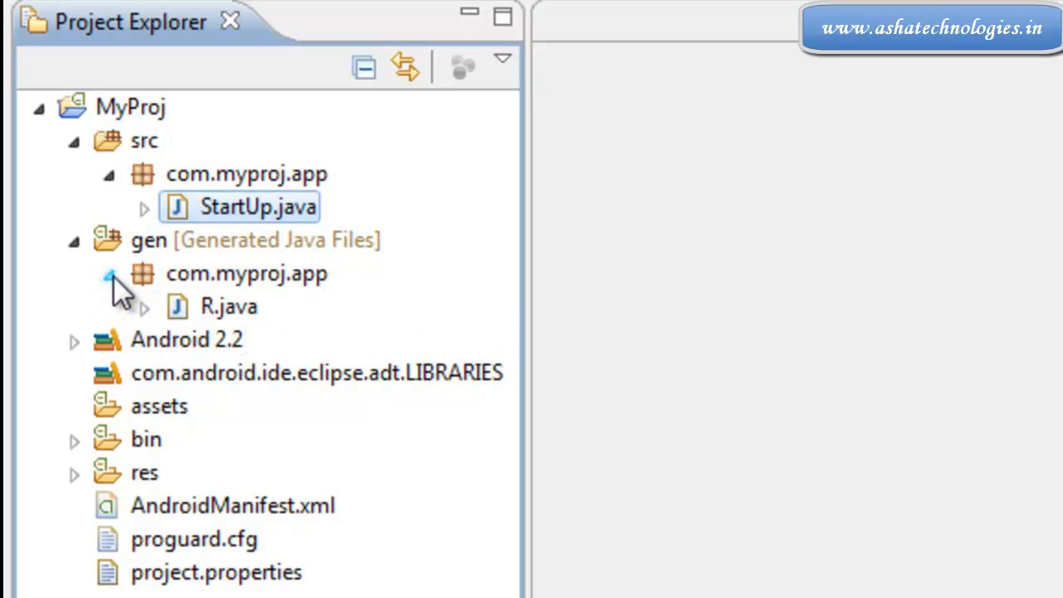
{"action": "left_click", "coordinate": [232, 309]}
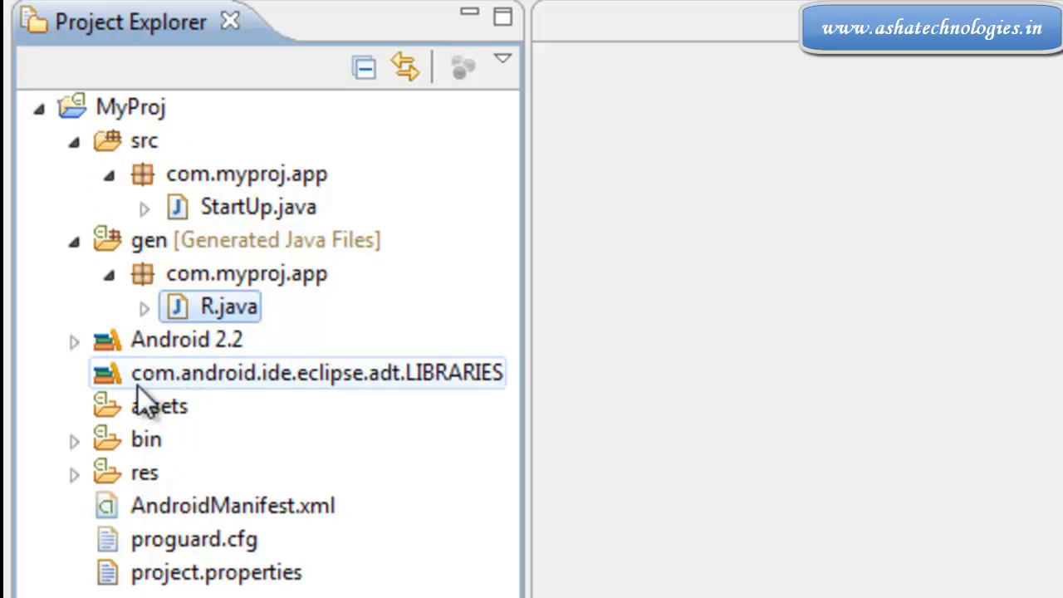
- Inspect the packages inside android.jar under the Android 2.2 library and collapse the archive again
{"action": "left_click", "coordinate": [224, 349]}
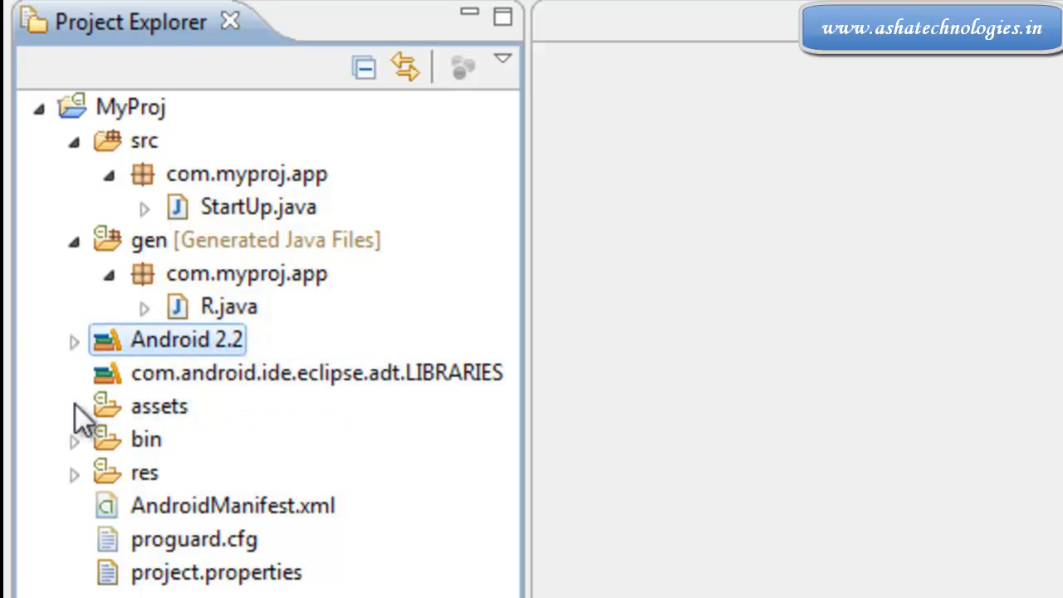
{"action": "left_click", "coordinate": [73, 342]}
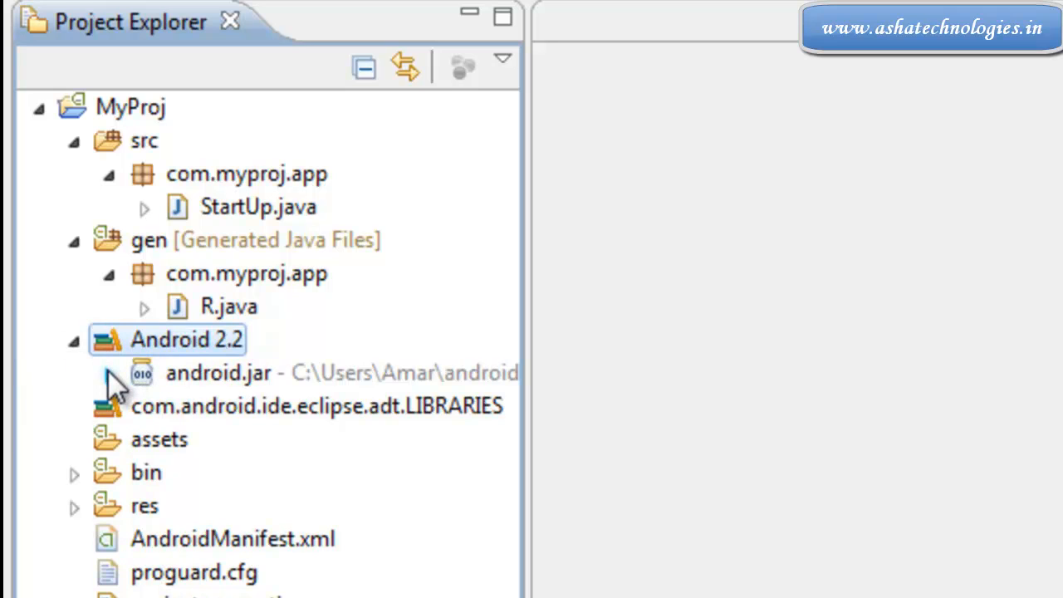
{"action": "left_click", "coordinate": [342, 375]}
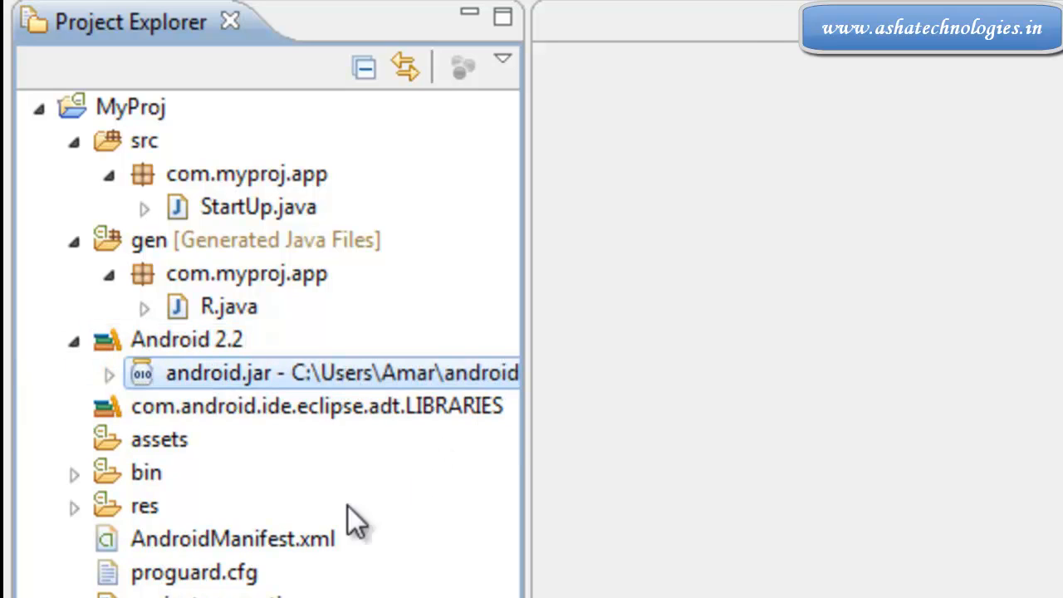
{"action": "left_click", "coordinate": [109, 375]}
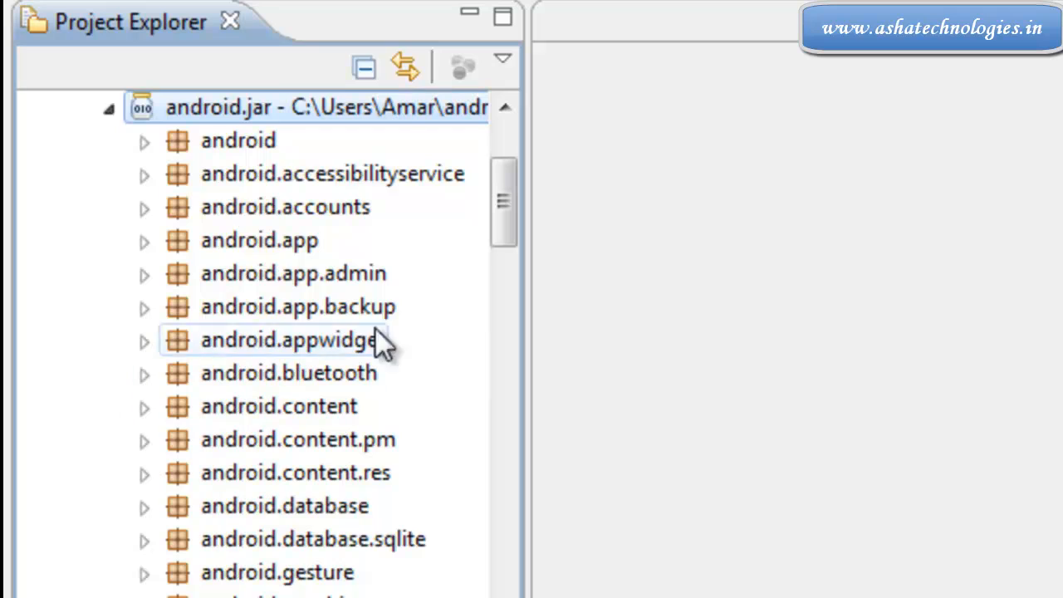
{"action": "left_click_drag", "start_coordinate": [504, 230], "coordinate": [494, 149]}
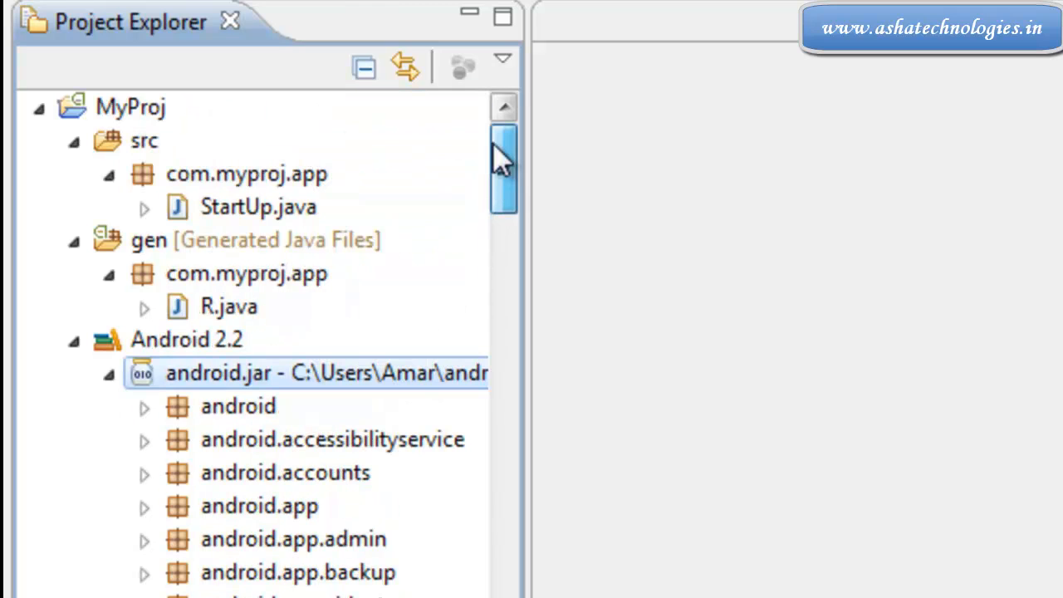
{"action": "left_click", "coordinate": [110, 375]}
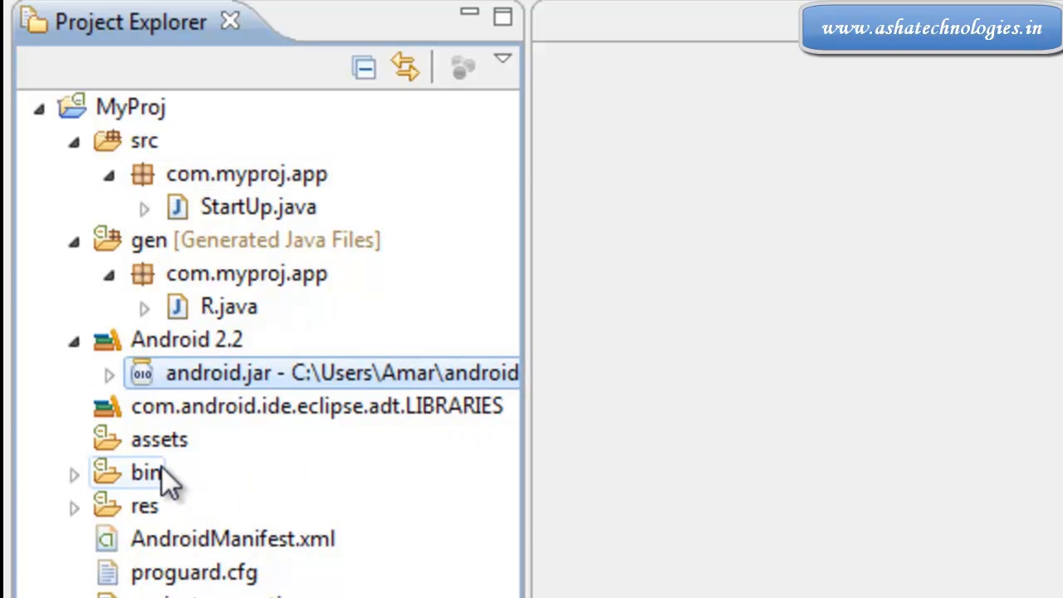
- Examine the assets folder and the contents of the bin folder, leaving bin collapsed
{"action": "left_click", "coordinate": [129, 448]}
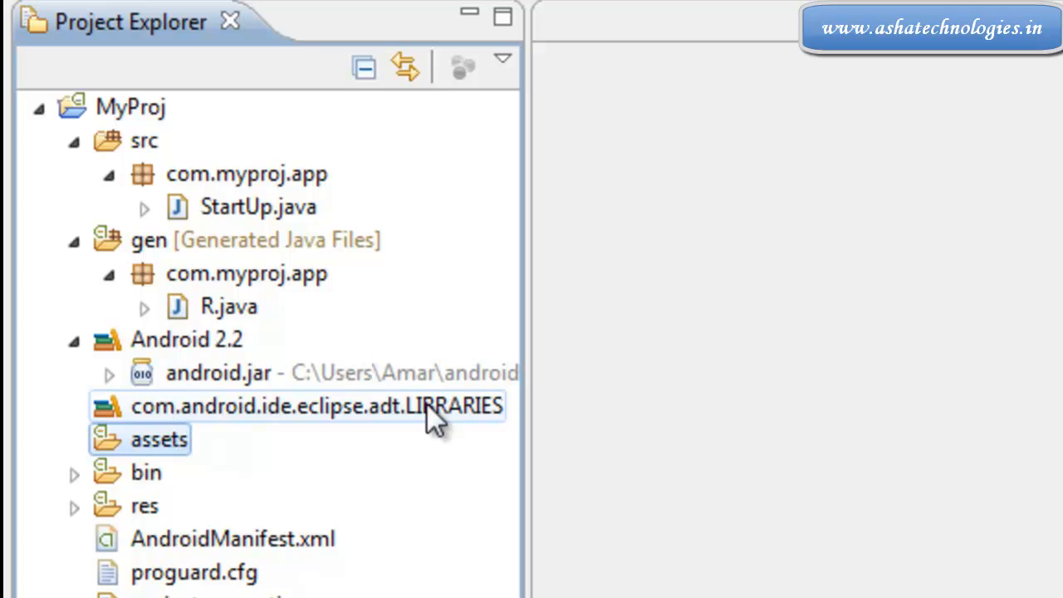
{"action": "left_click", "coordinate": [98, 482]}
{"action": "left_click", "coordinate": [75, 475]}
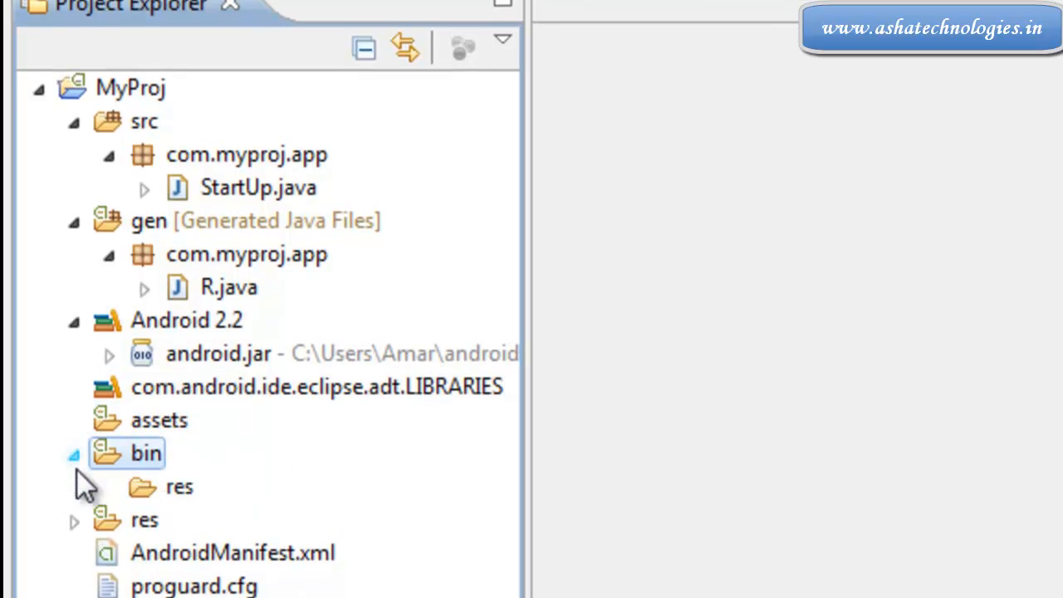
{"action": "left_click", "coordinate": [140, 508]}
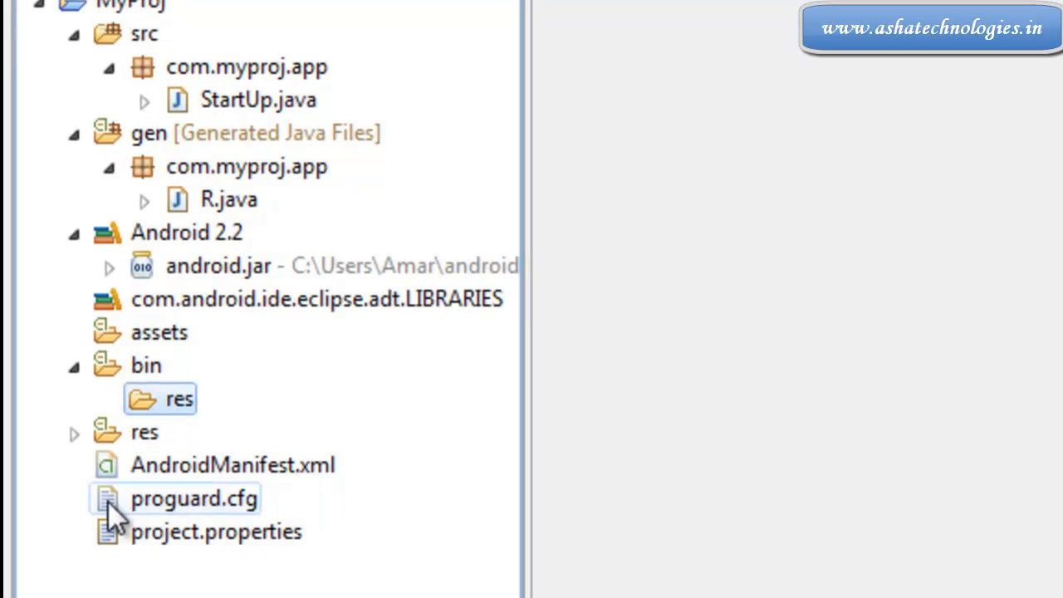
{"action": "left_click", "coordinate": [74, 367]}
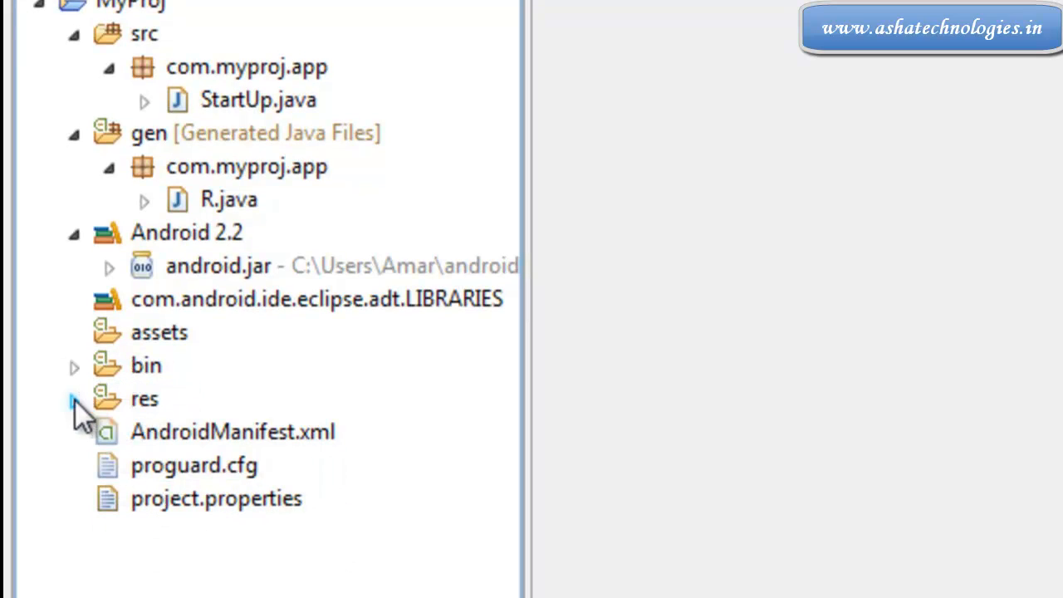
- Examine the res folder with its layout and values subfolders, rechecking the res subfolder of bin along the way
{"action": "left_click", "coordinate": [75, 400]}
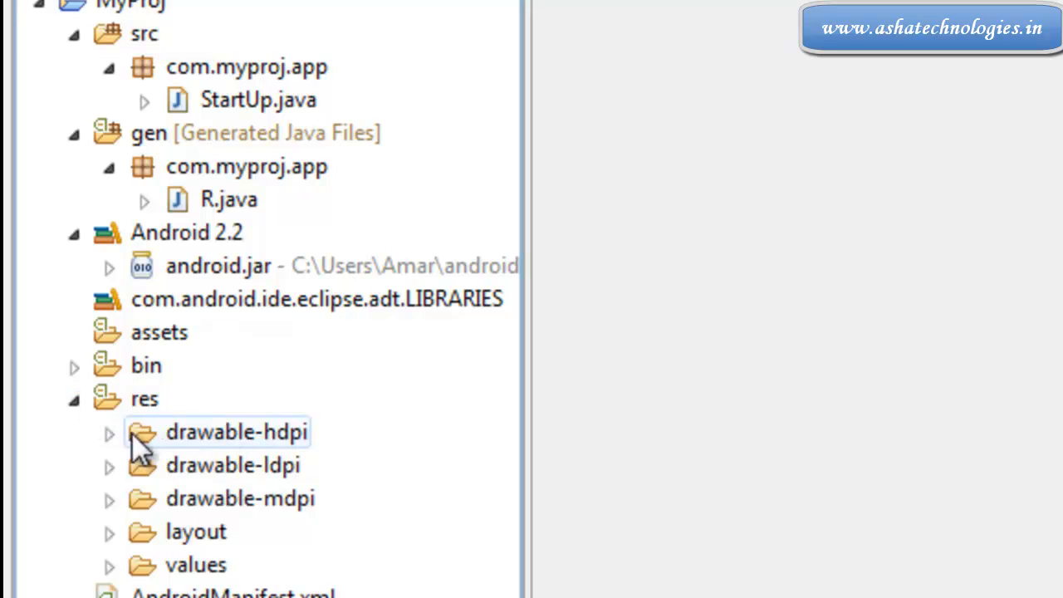
{"action": "left_click", "coordinate": [73, 368]}
{"action": "left_click", "coordinate": [157, 400]}
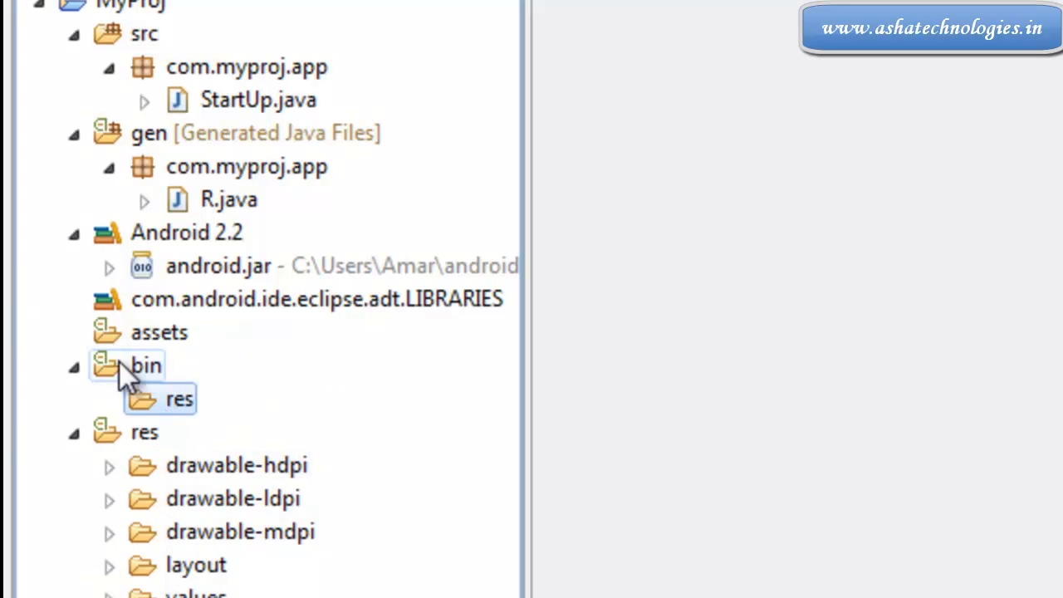
{"action": "left_click", "coordinate": [74, 372]}
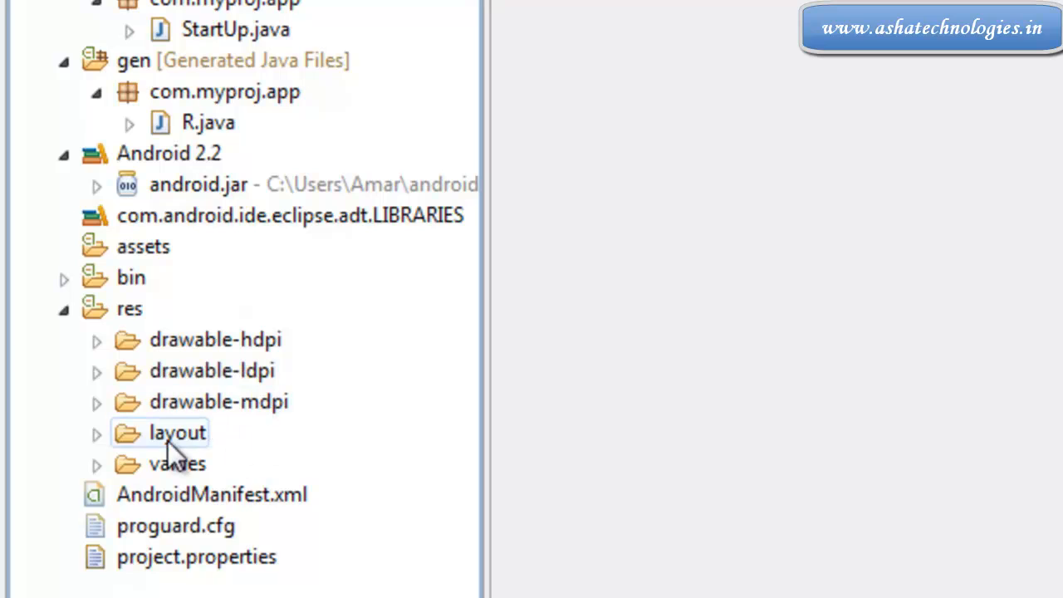
{"action": "left_click", "coordinate": [102, 434]}
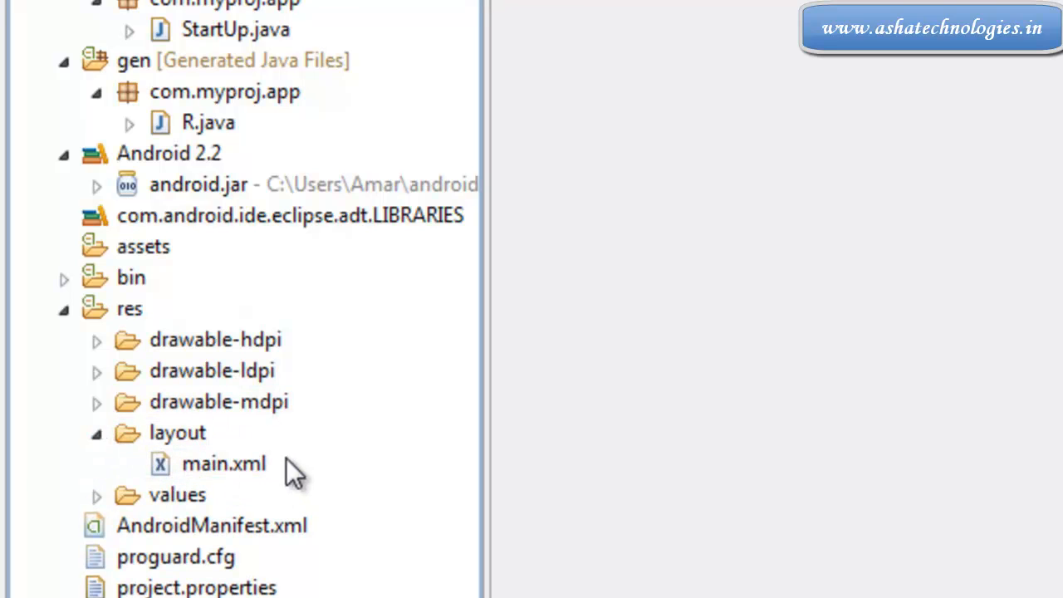
{"action": "left_click", "coordinate": [96, 496]}
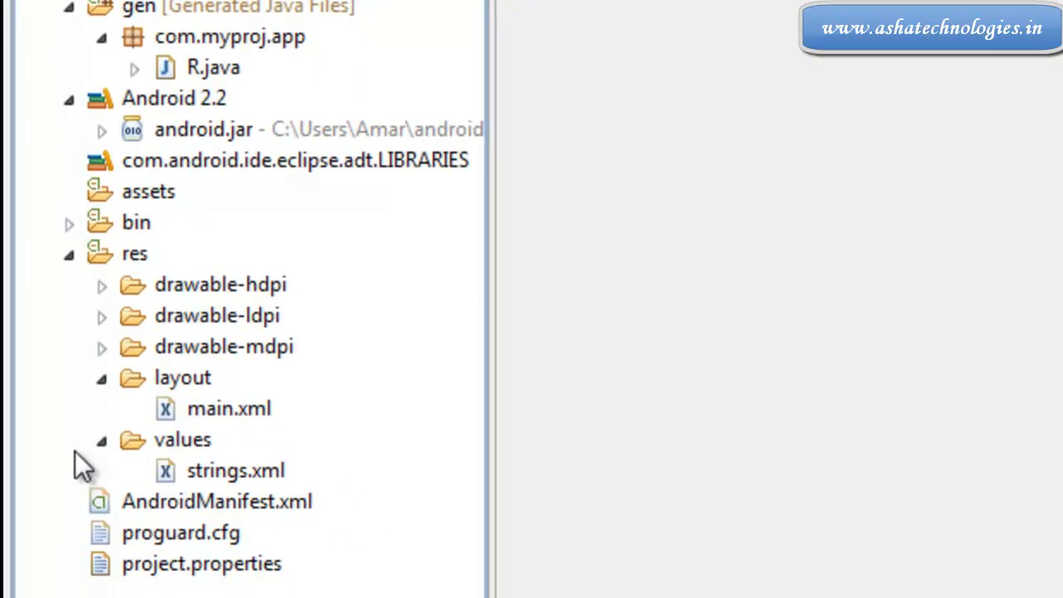
- Open AndroidManifest.xml in the manifest editor and view its Application and Permissions pages
{"action": "left_click", "coordinate": [293, 511]}
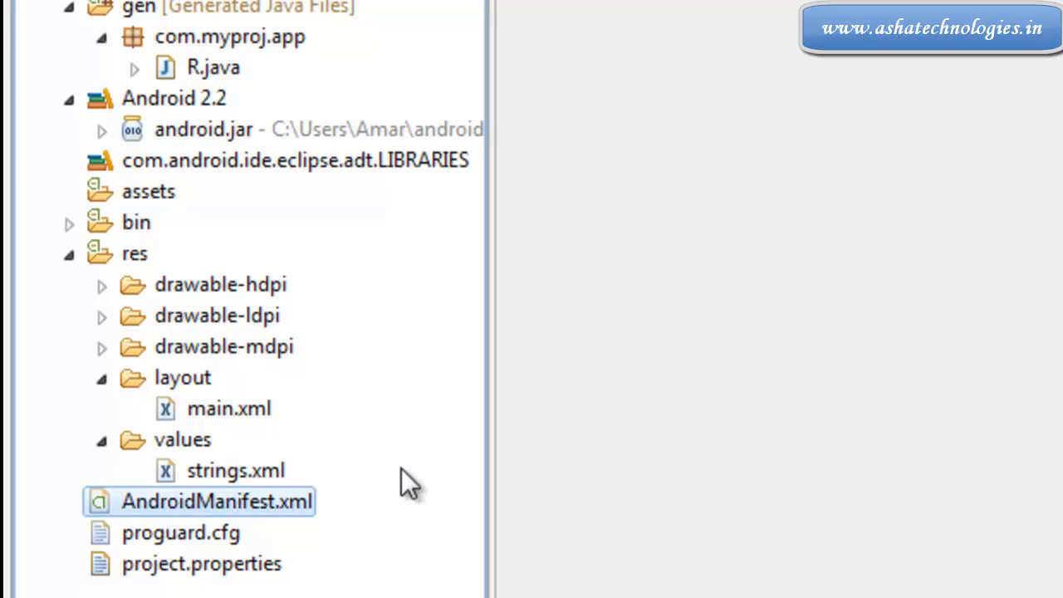
{"action": "double_click", "coordinate": [288, 500]}
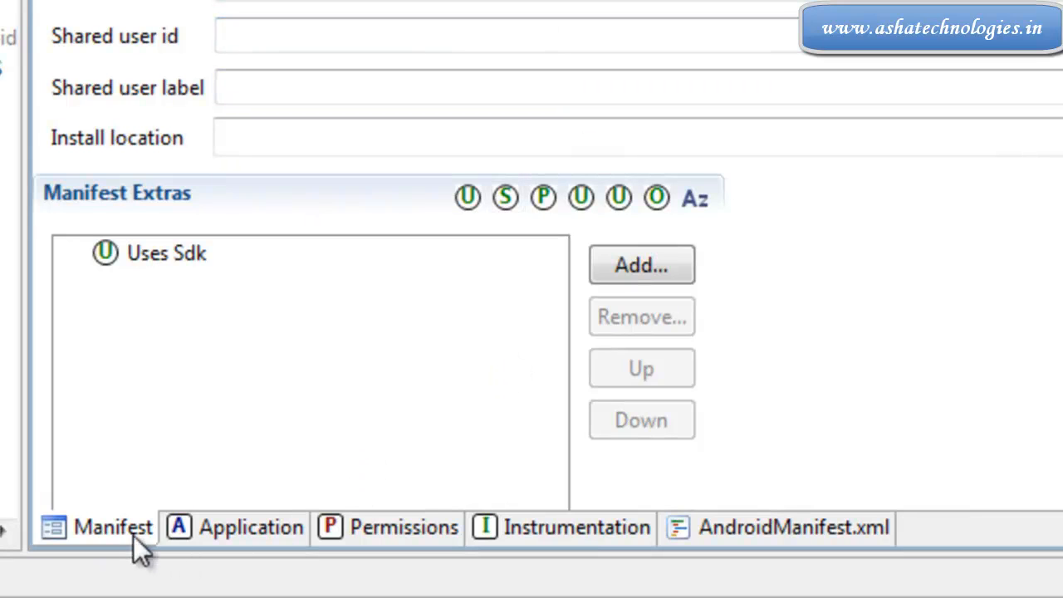
{"action": "left_click", "coordinate": [212, 530]}
{"action": "left_click", "coordinate": [373, 536]}
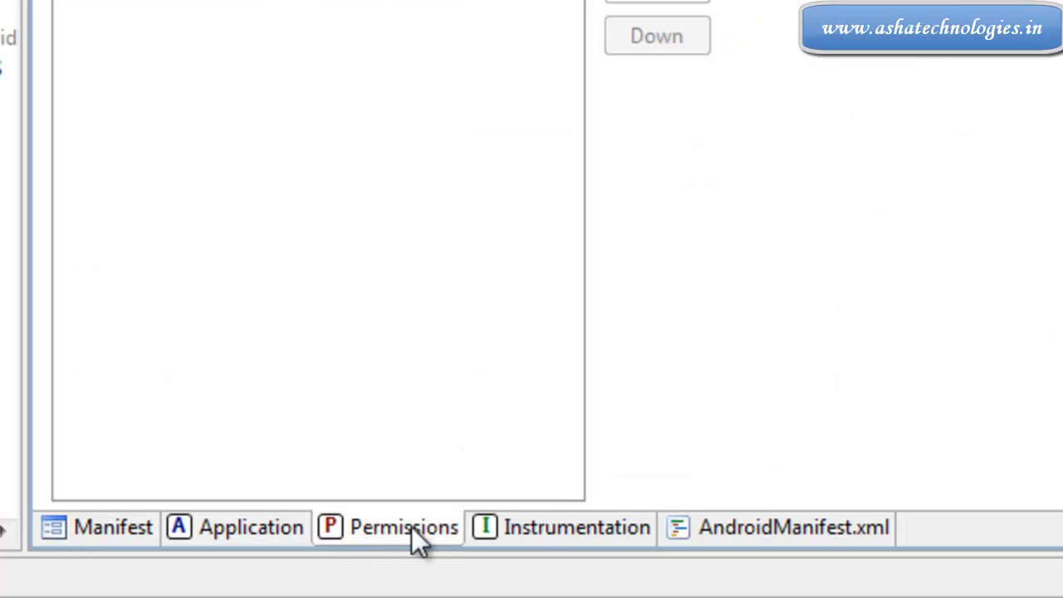
- View the manifest's Instrumentation page and its AndroidManifest.xml source, highlighting the whole XML code and clearing the selection
{"action": "left_click", "coordinate": [537, 535]}
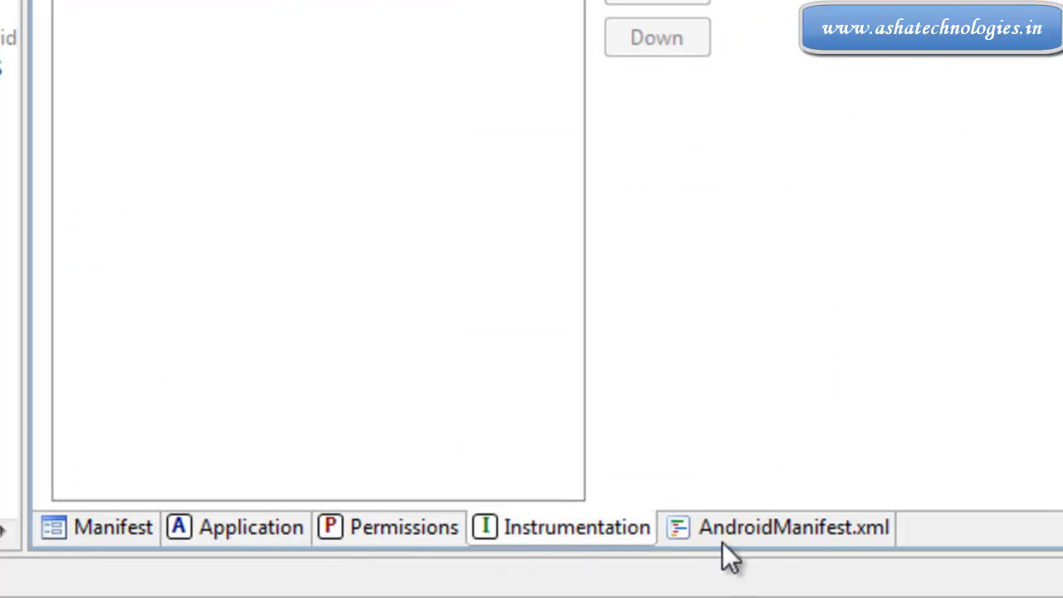
{"action": "left_click", "coordinate": [768, 530]}
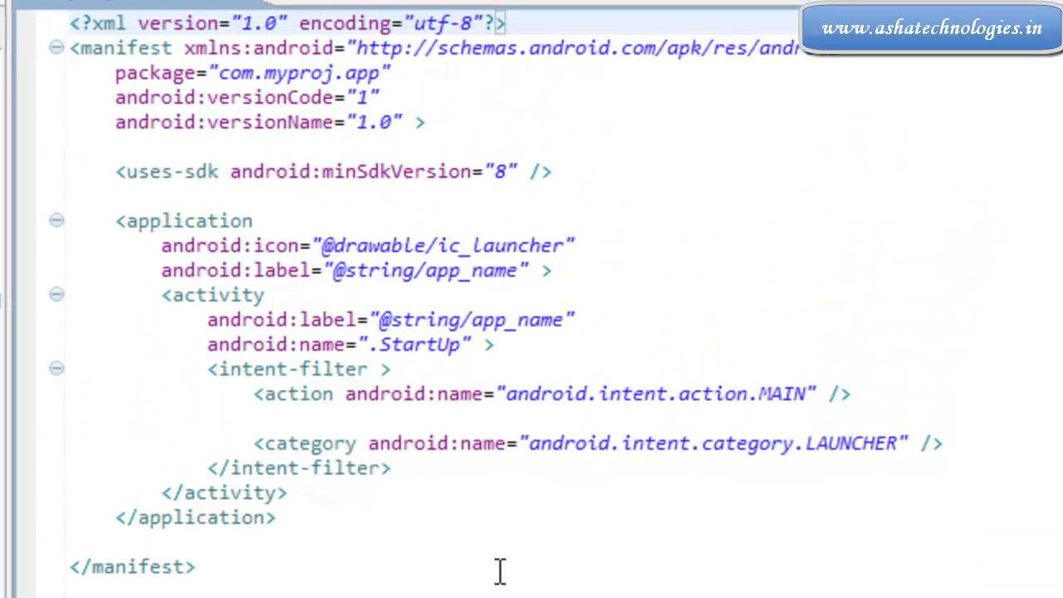
{"action": "left_click_drag", "start_coordinate": [368, 589], "coordinate": [66, 24]}
{"action": "left_click", "coordinate": [253, 172]}
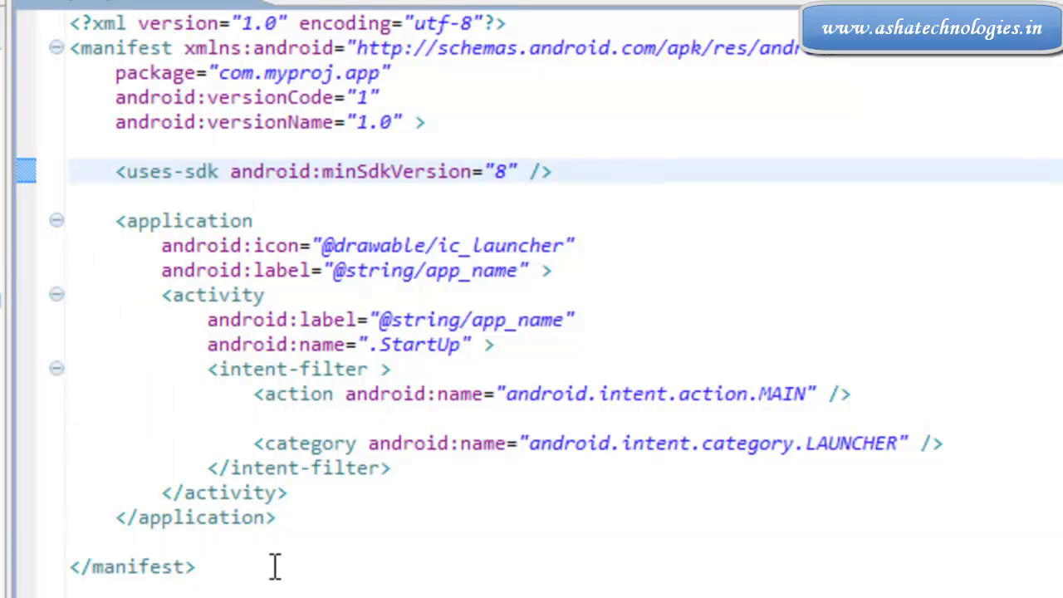
{"action": "mouse_move", "coordinate": [275, 565]}
{"action": "left_mouse_down"}
{"action": "mouse_move", "coordinate": [130, 346]}
{"action": "mouse_move", "coordinate": [24, 99]}
{"action": "mouse_move", "coordinate": [46, 23]}
{"action": "left_mouse_up"}
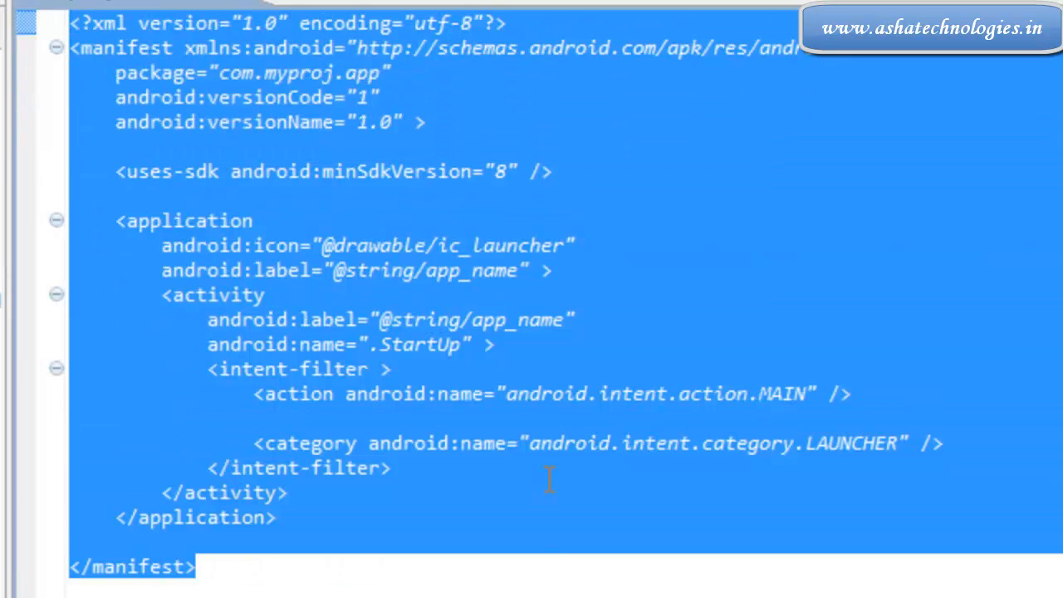
{"action": "left_click", "coordinate": [370, 564]}
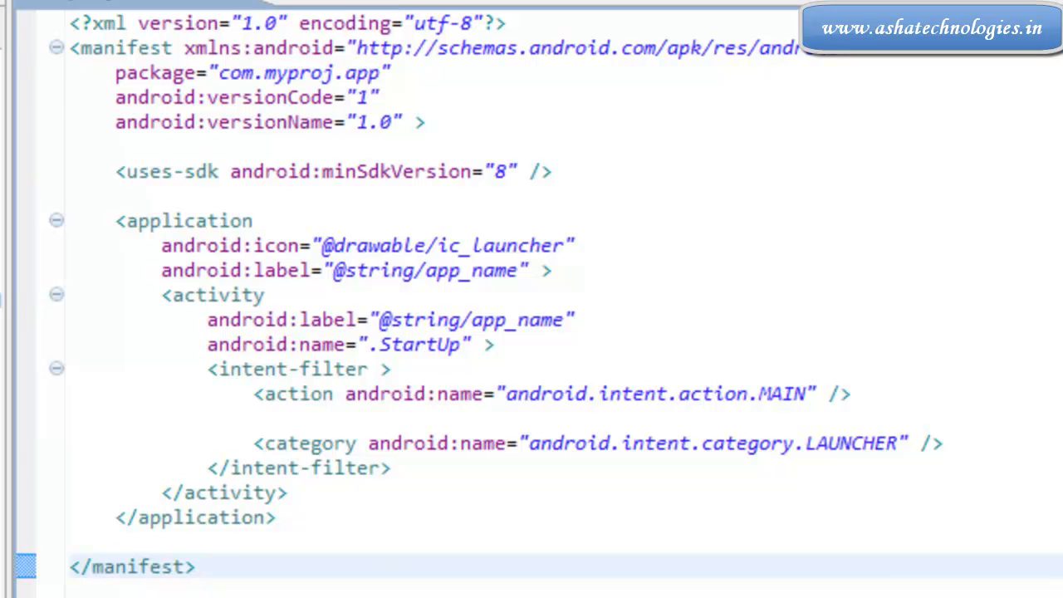
- Examine the application, StartUp activity and intent-filter elements in the manifest's XML source
{"action": "left_click", "coordinate": [634, 349]}
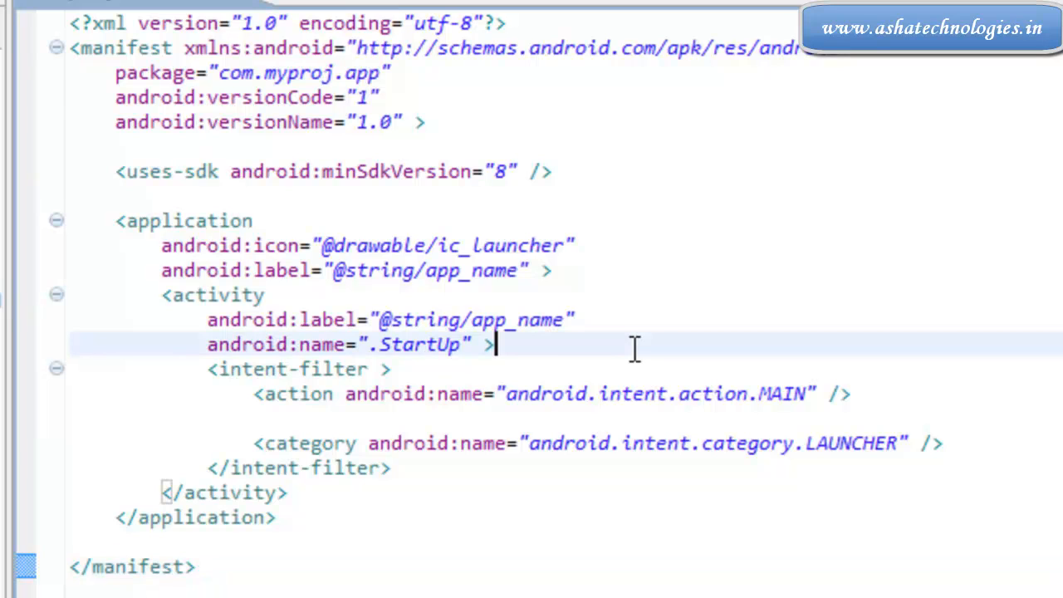
{"action": "left_click", "coordinate": [679, 275]}
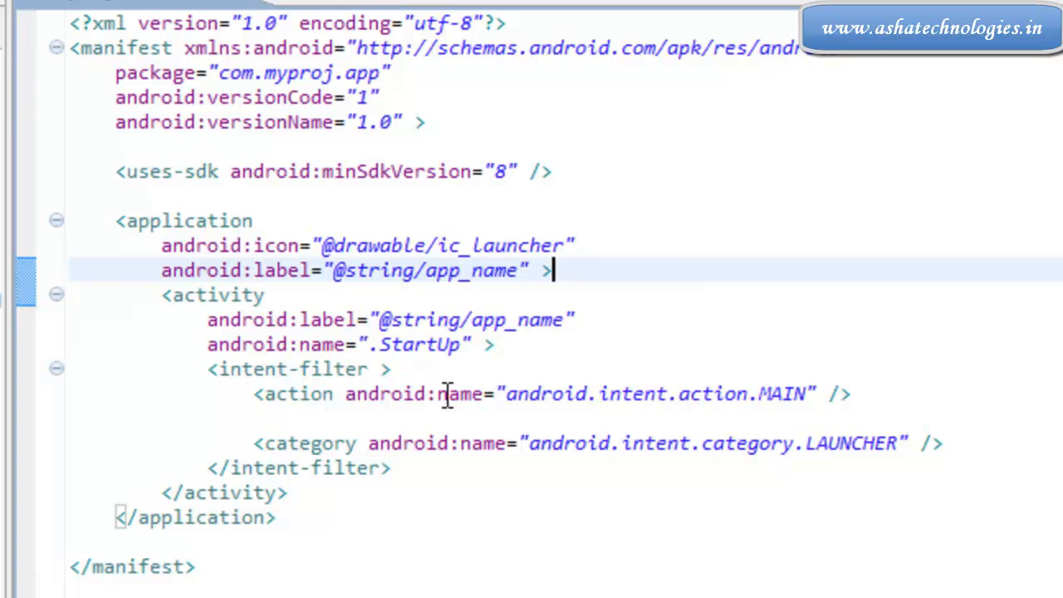
{"action": "left_click", "coordinate": [569, 365]}
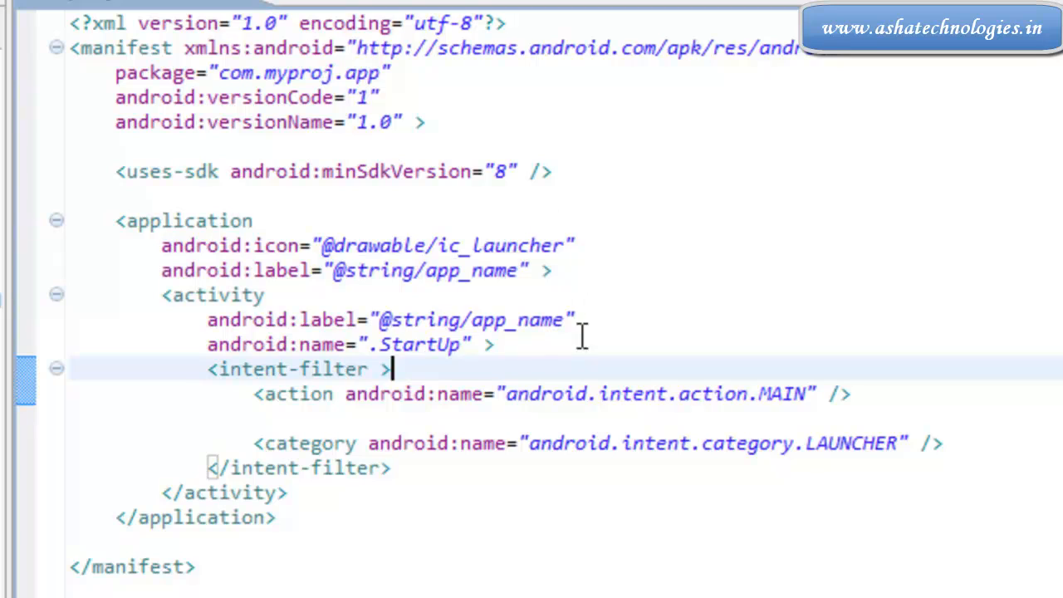
{"action": "left_click", "coordinate": [595, 340]}
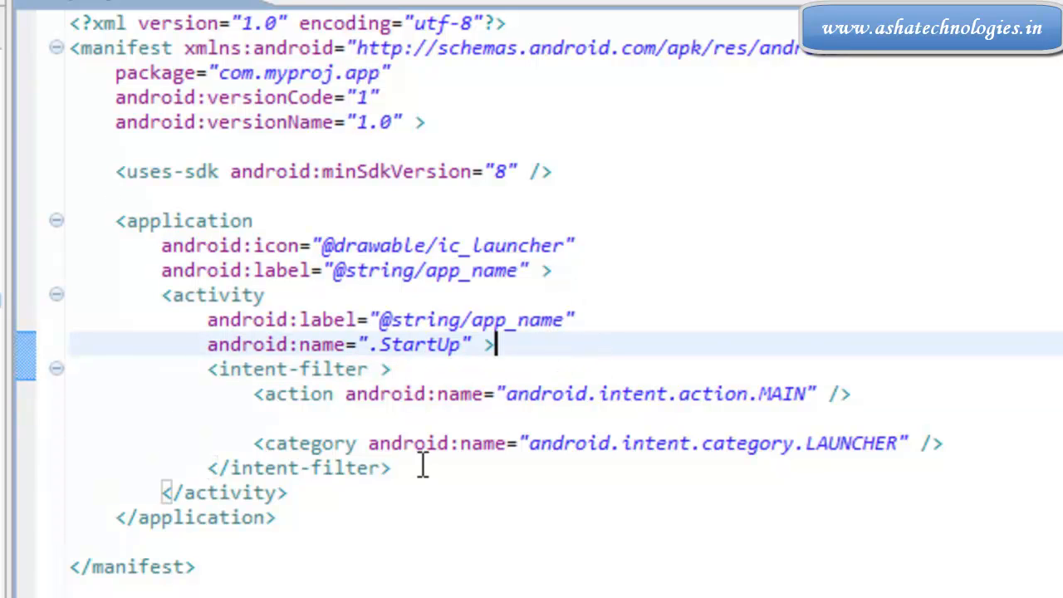